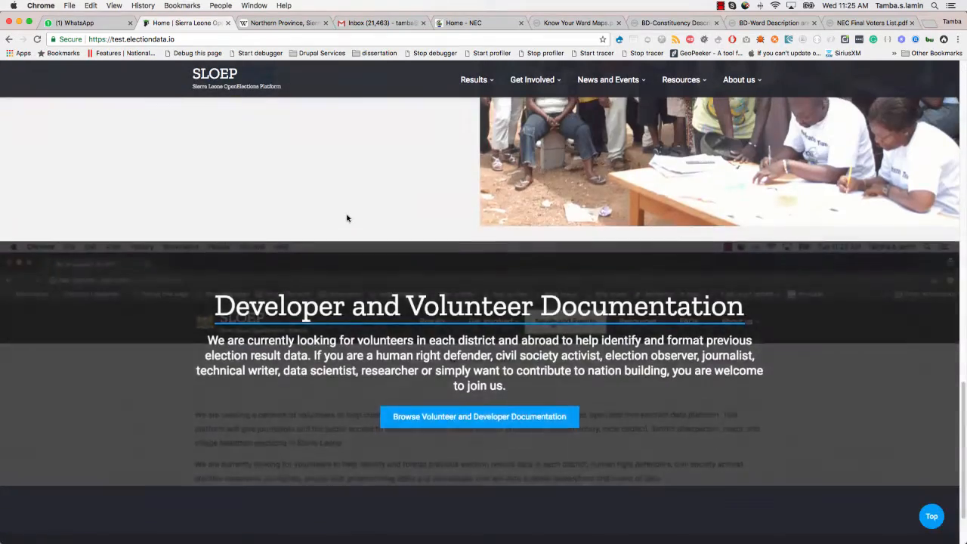
- Load the SLOEP login page by appending /user/login to the site address
scroll(347, 218, "up", 10)
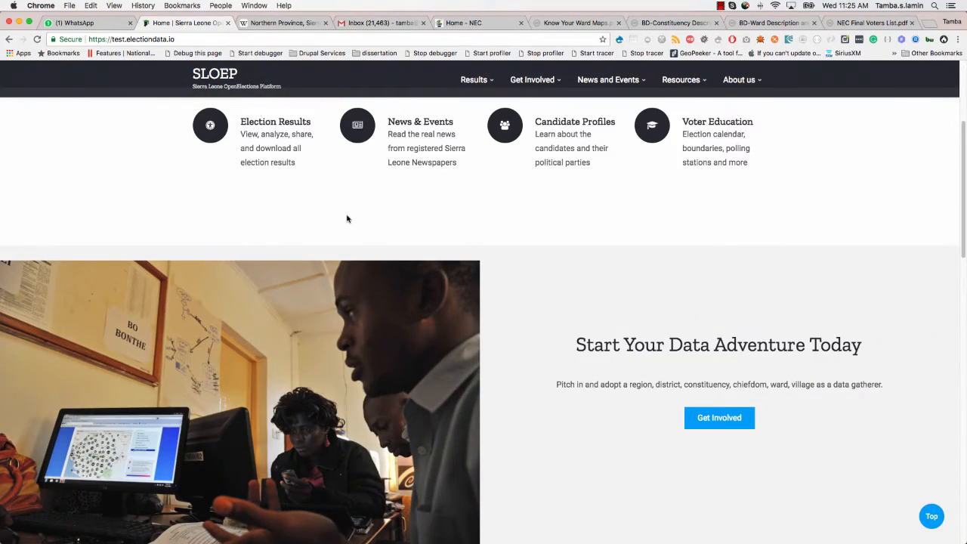
scroll(347, 218, "up", 3)
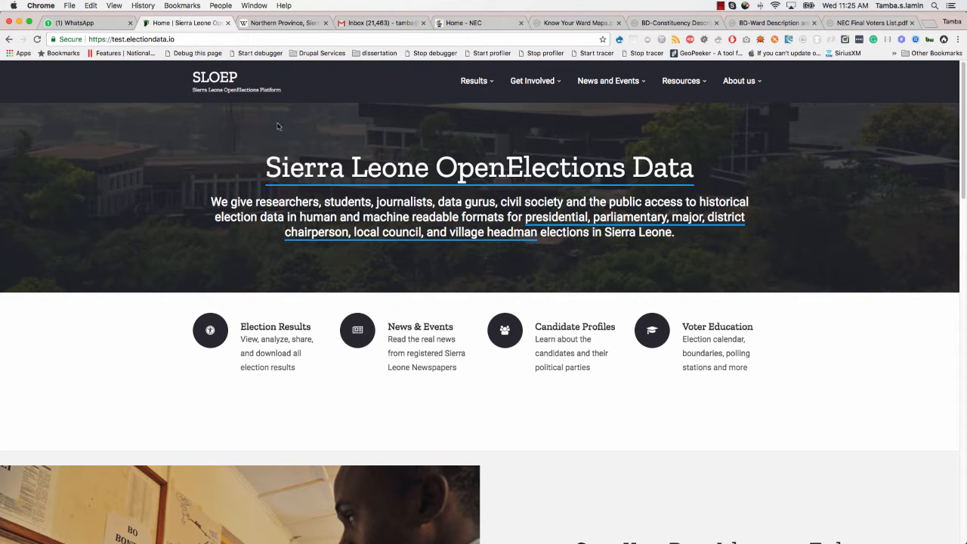
left_click(209, 39)
left_click(227, 38)
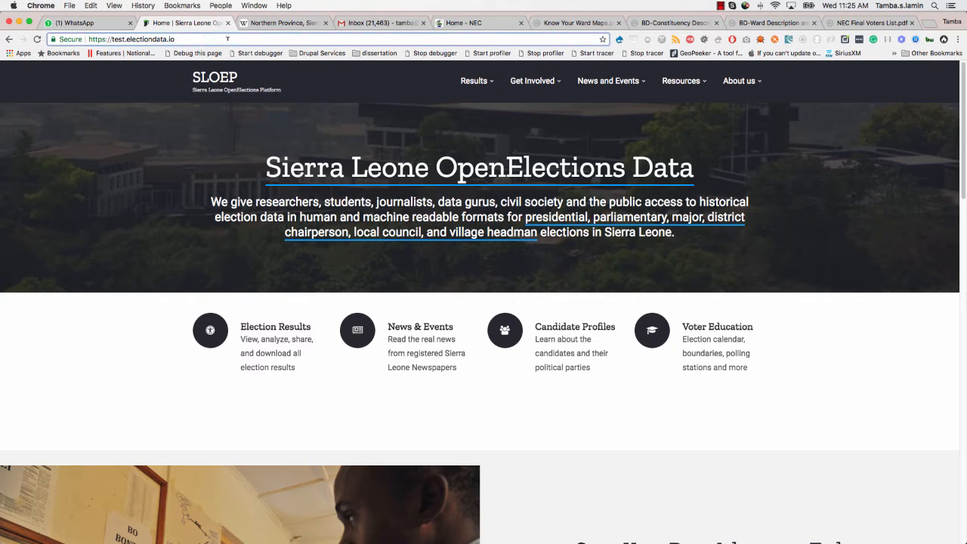
type("/us")
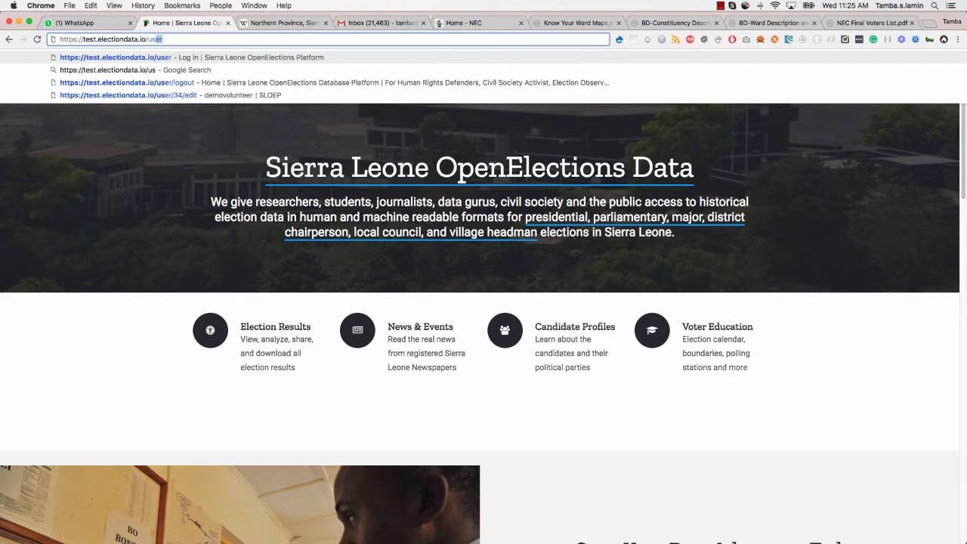
type("er/login")
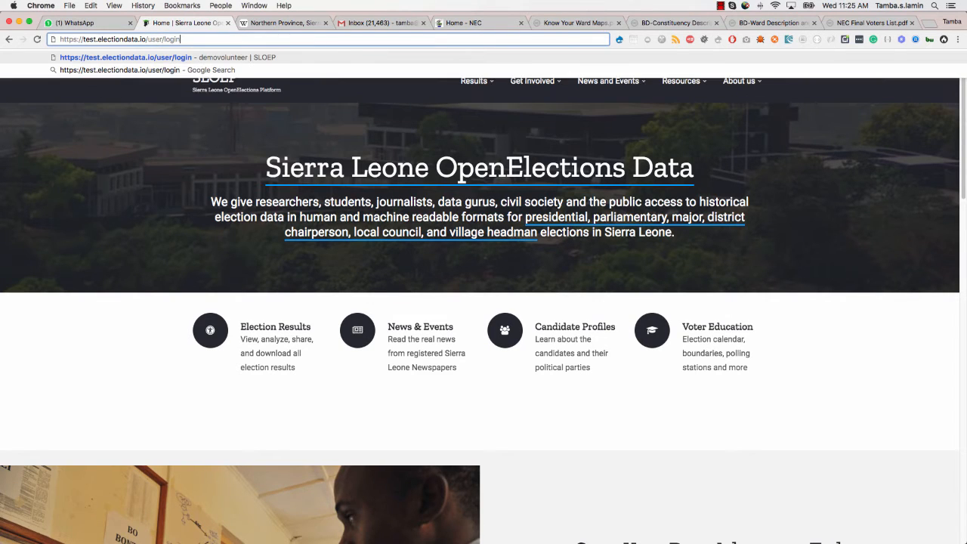
key("Return")
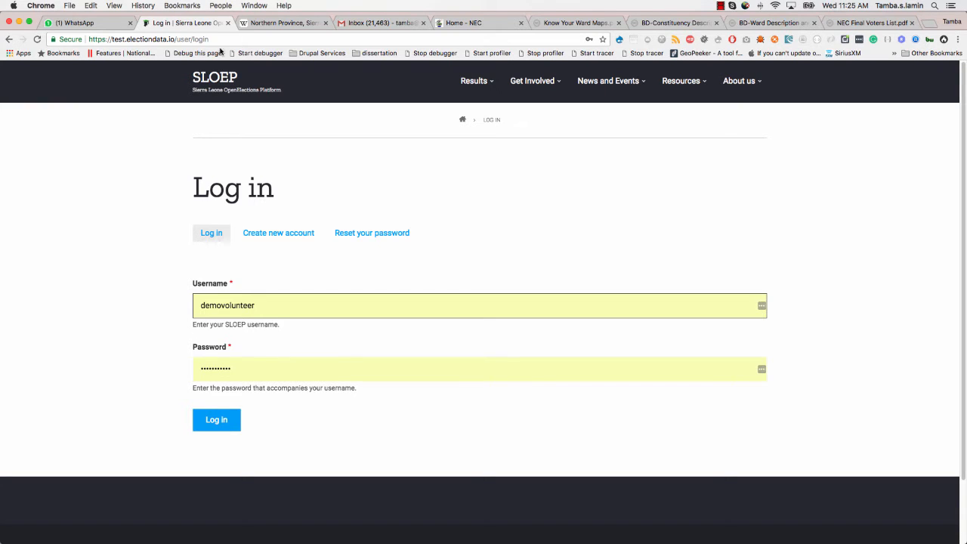
- Copy the saved demo volunteer username from the Username field
double_click(243, 306)
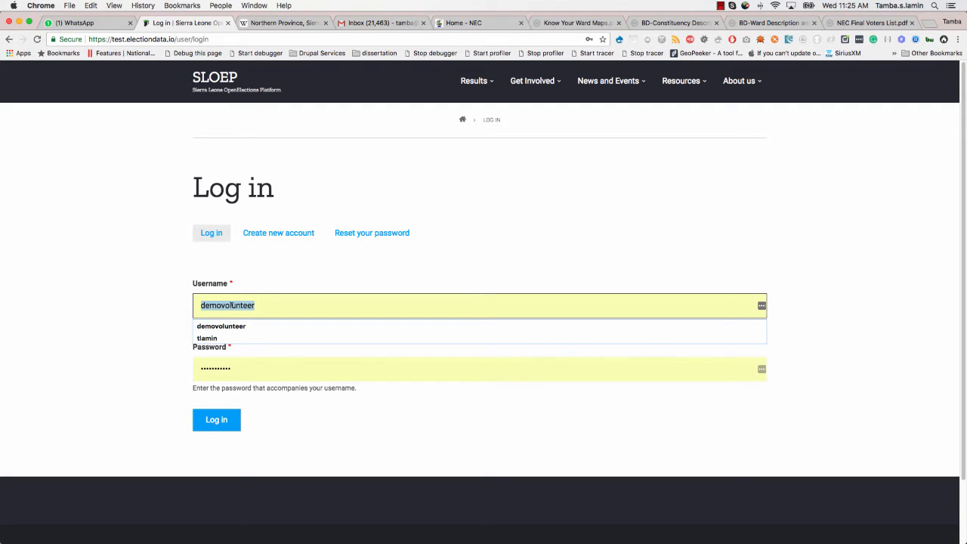
right_click(233, 305)
left_click(303, 361)
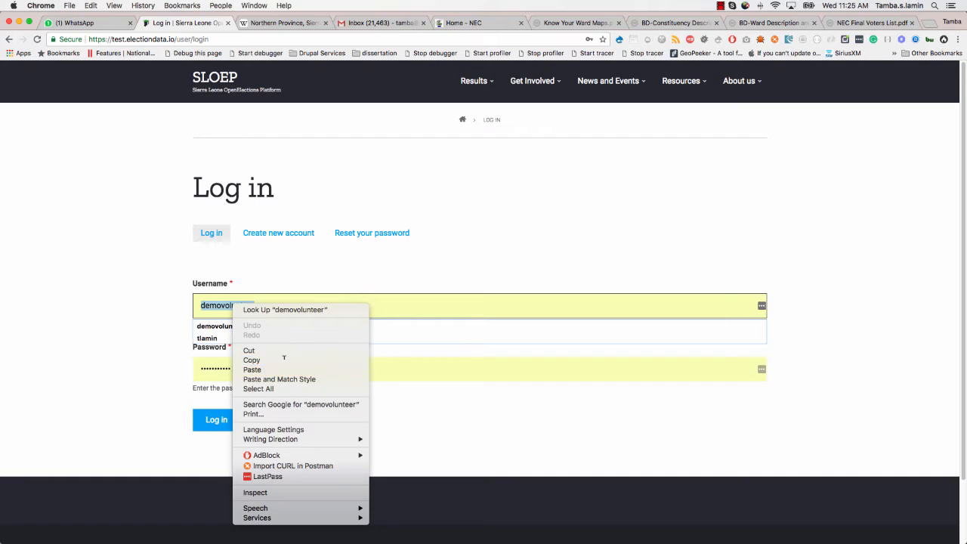
- Paste the copied username into the Reset your password form and submit it
left_click(367, 236)
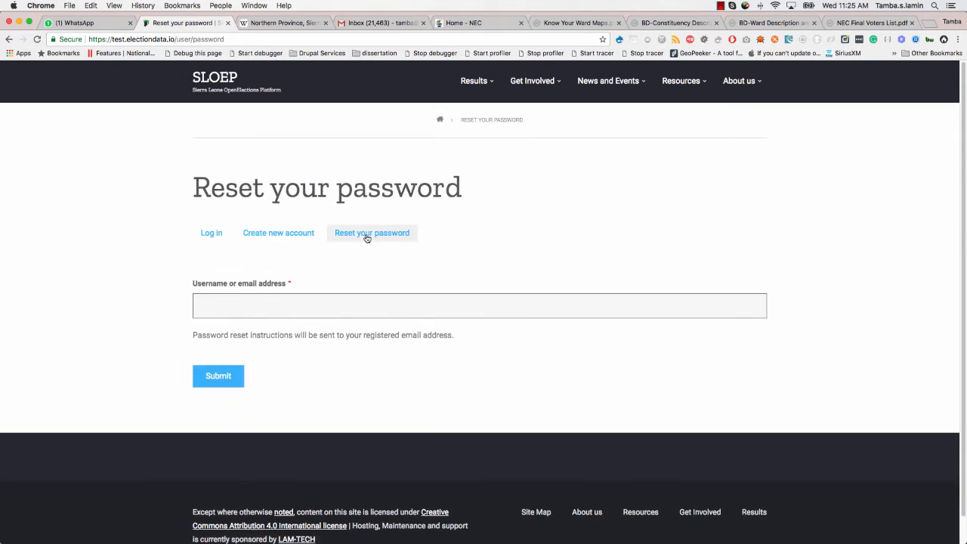
right_click(215, 310)
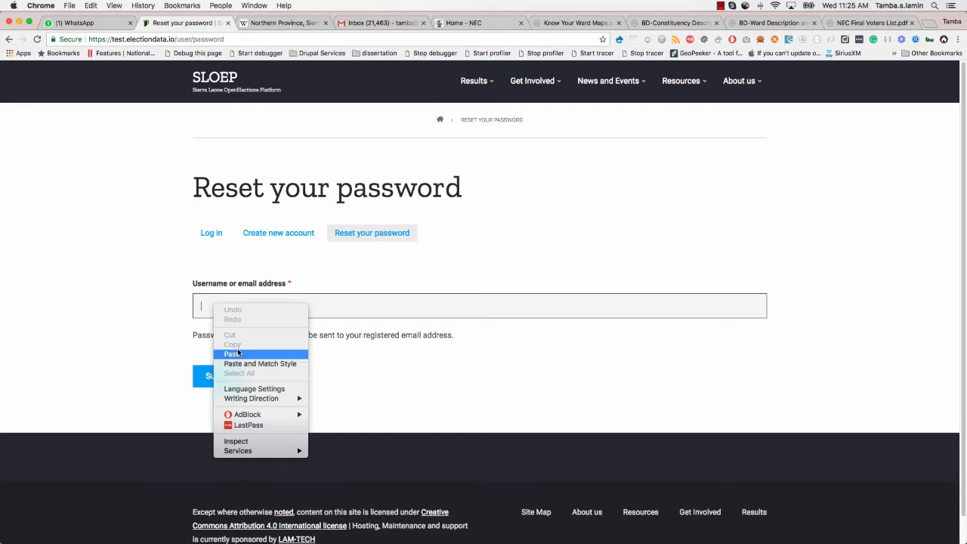
left_click(227, 353)
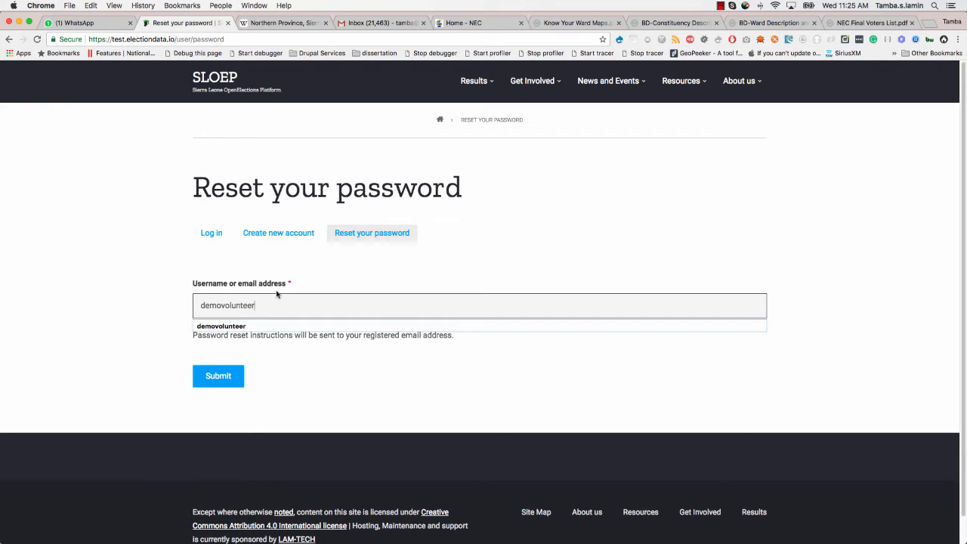
left_click(225, 261)
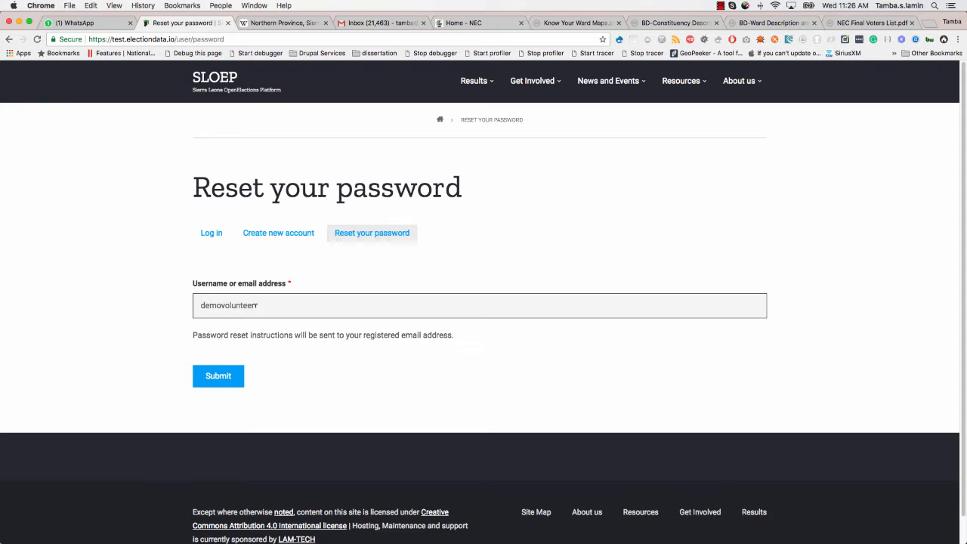
left_click(232, 380)
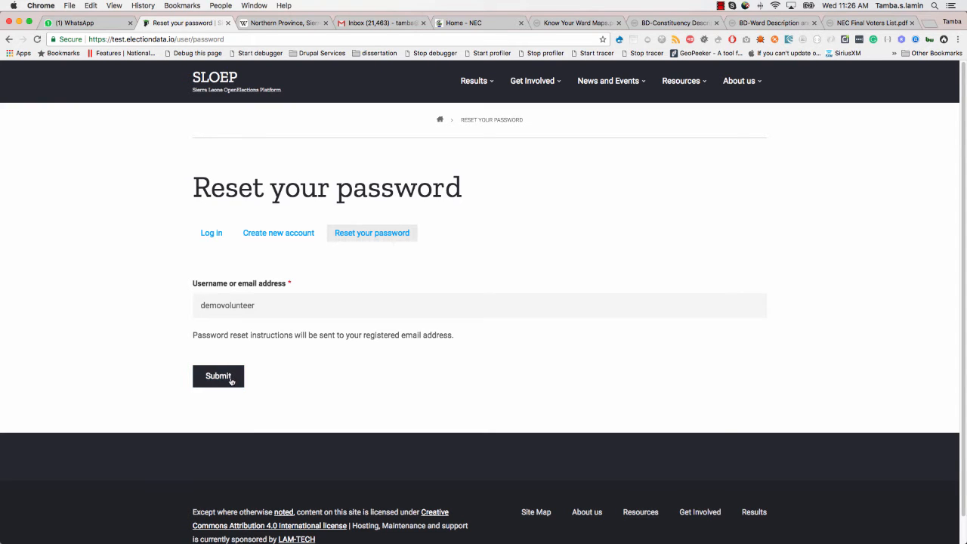
left_click(232, 380)
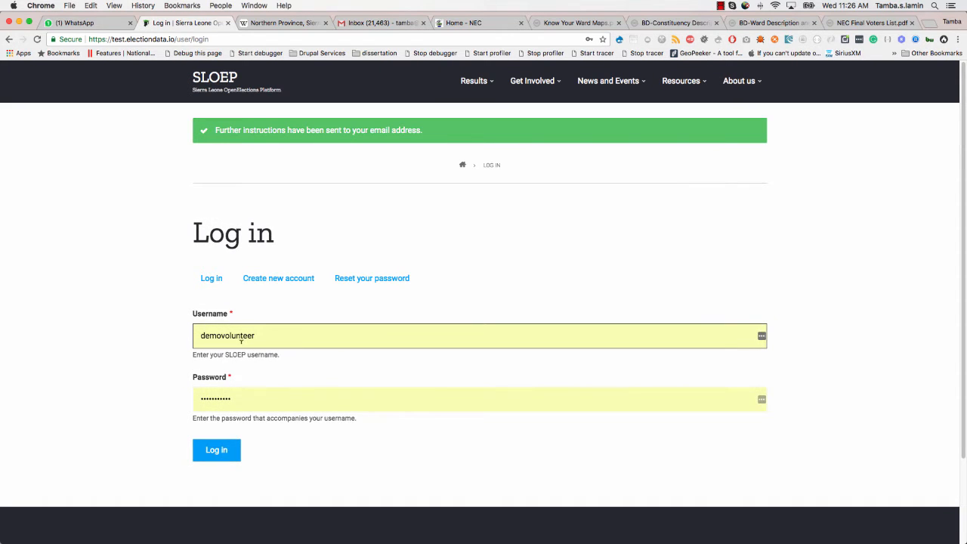
- In Gmail, switch to the other signed-in account and open its Spam folder
left_click(369, 24)
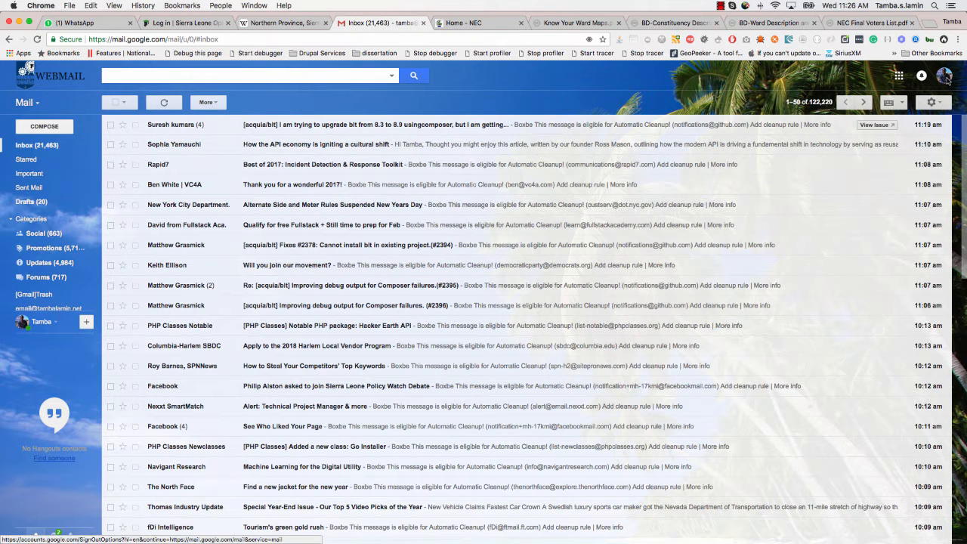
left_click(945, 75)
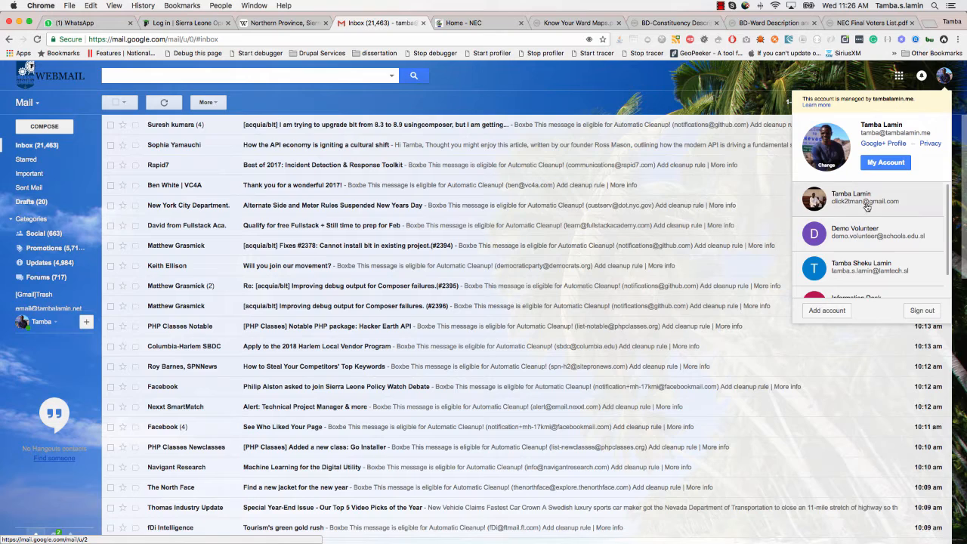
left_click(866, 198)
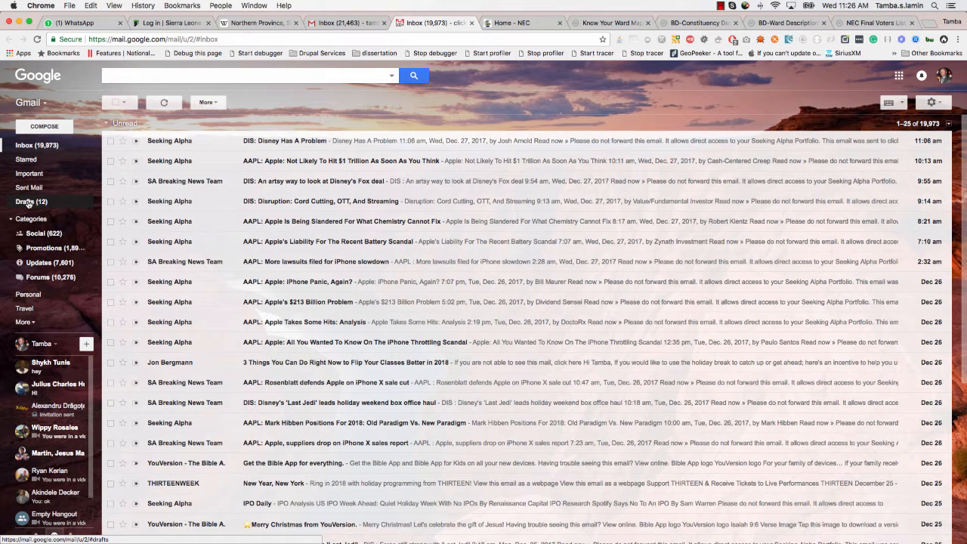
left_click(27, 203)
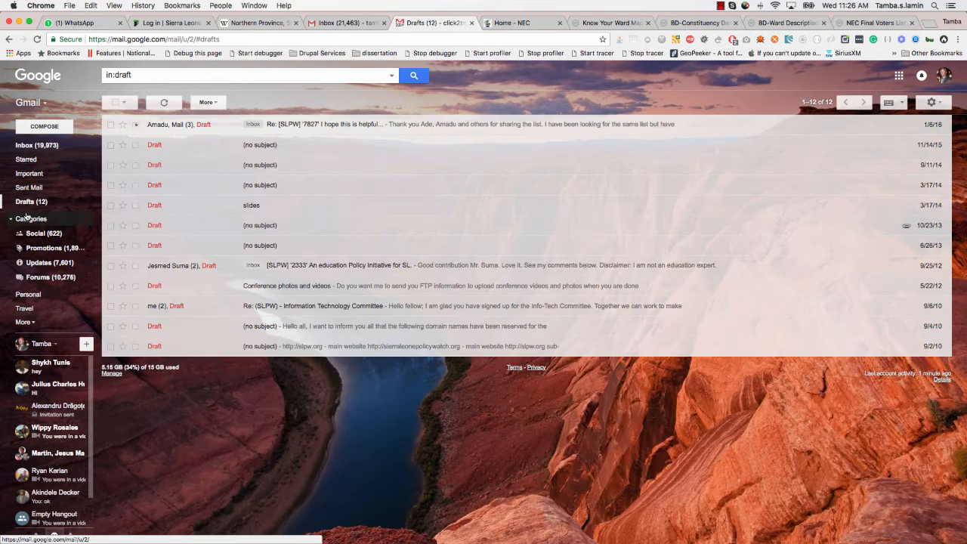
left_click(30, 189)
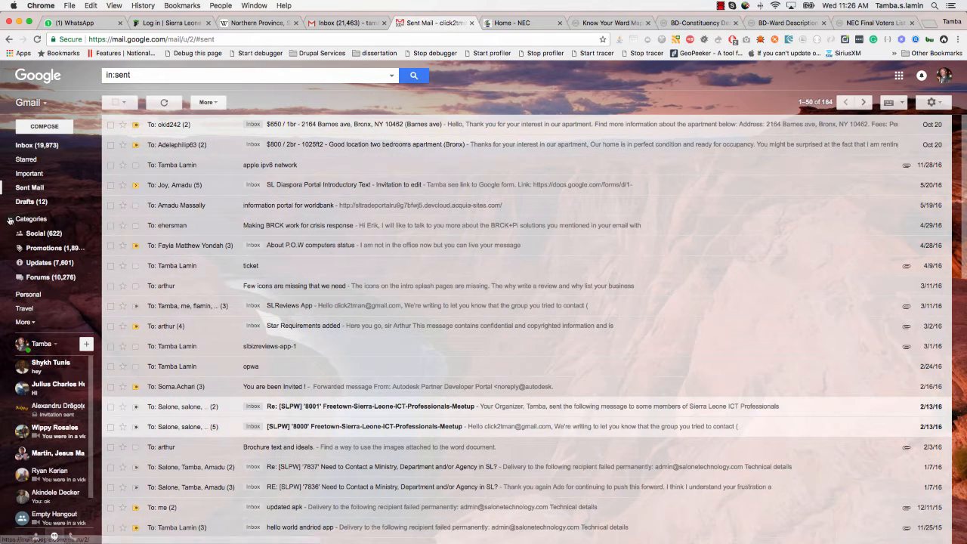
left_click(31, 219)
left_click(23, 264)
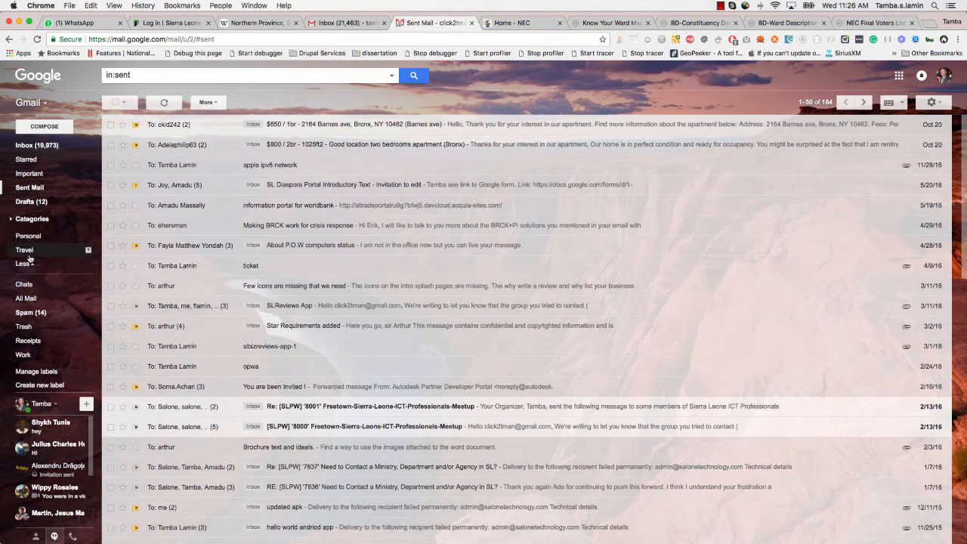
left_click(28, 313)
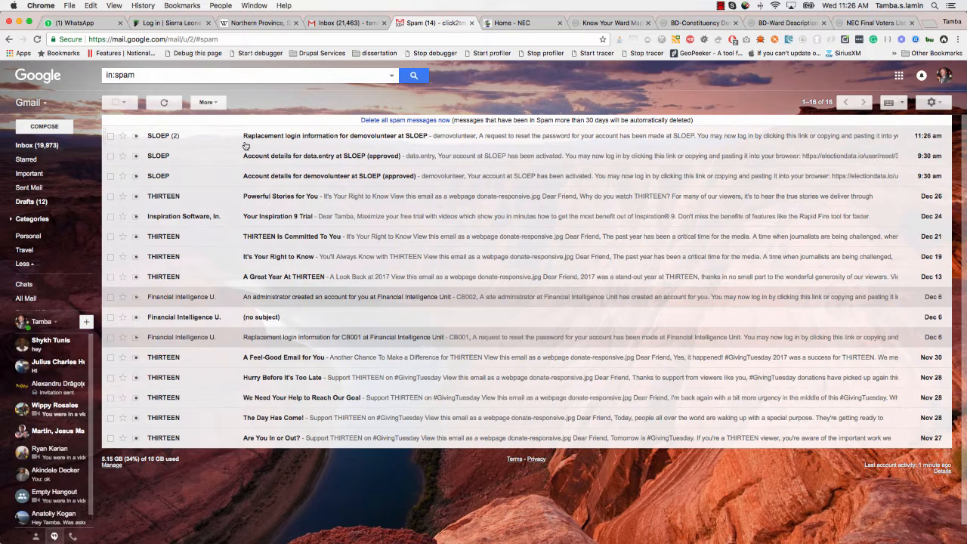
- Mark the newest SLOEP reset message as Not spam and open it from the Inbox
left_click(110, 139)
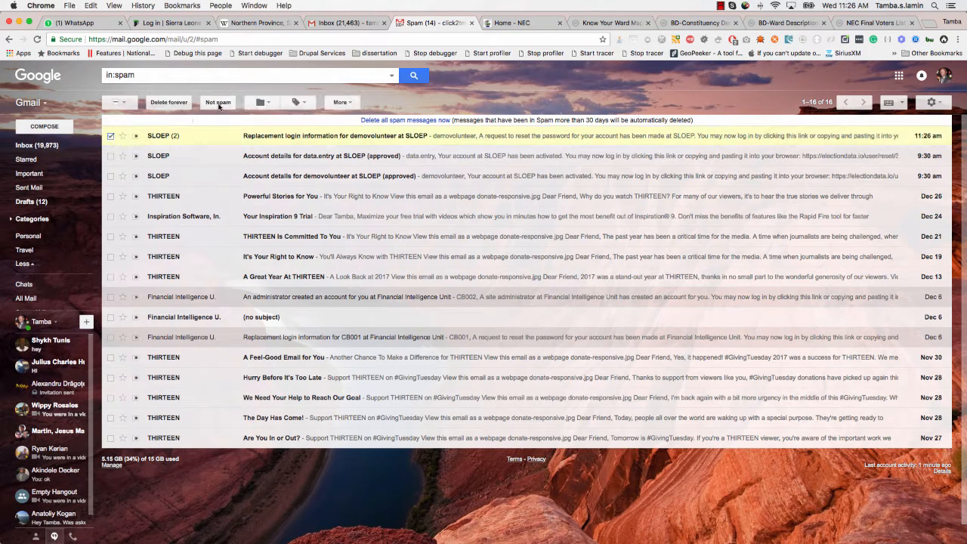
left_click(218, 104)
left_click(40, 146)
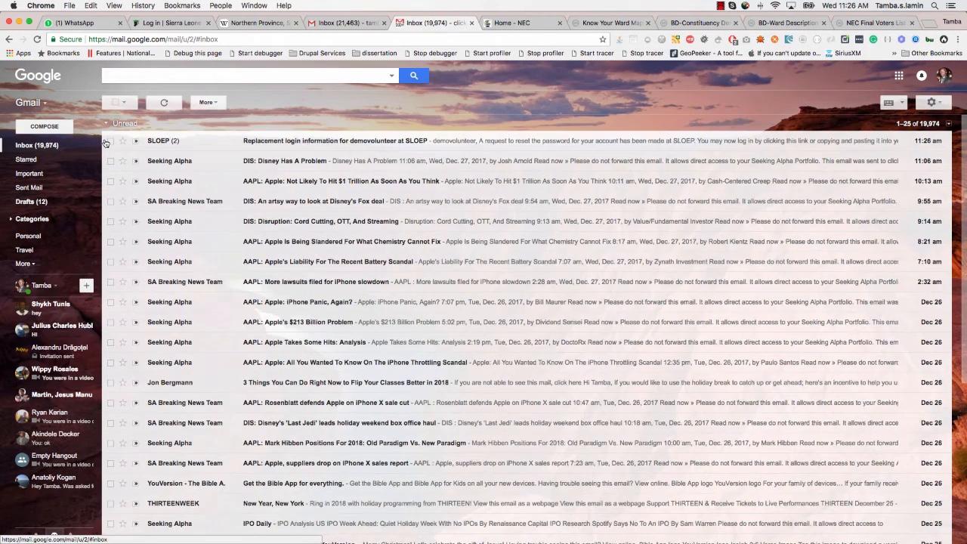
left_click(289, 144)
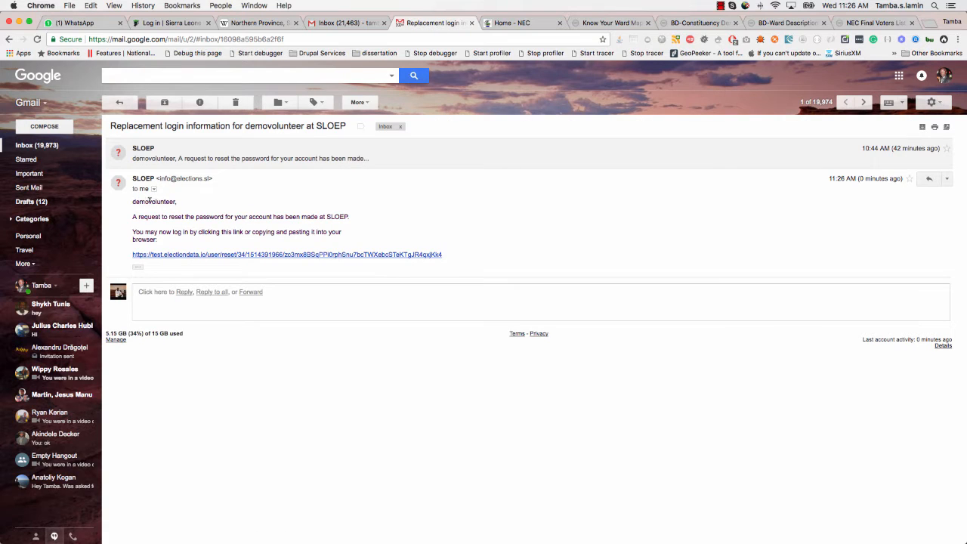
- Follow the email's reset link and log in with the one-time login
left_click(264, 258)
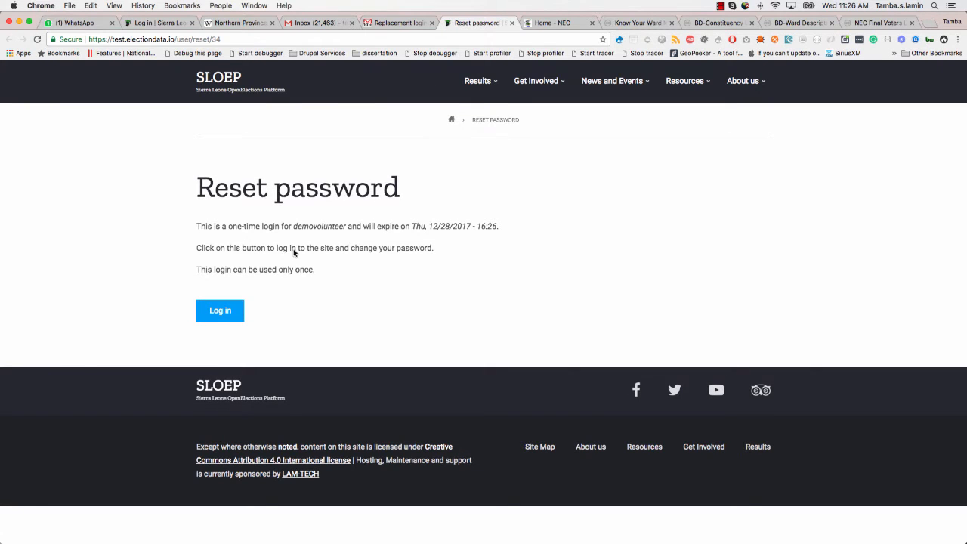
left_click(238, 308)
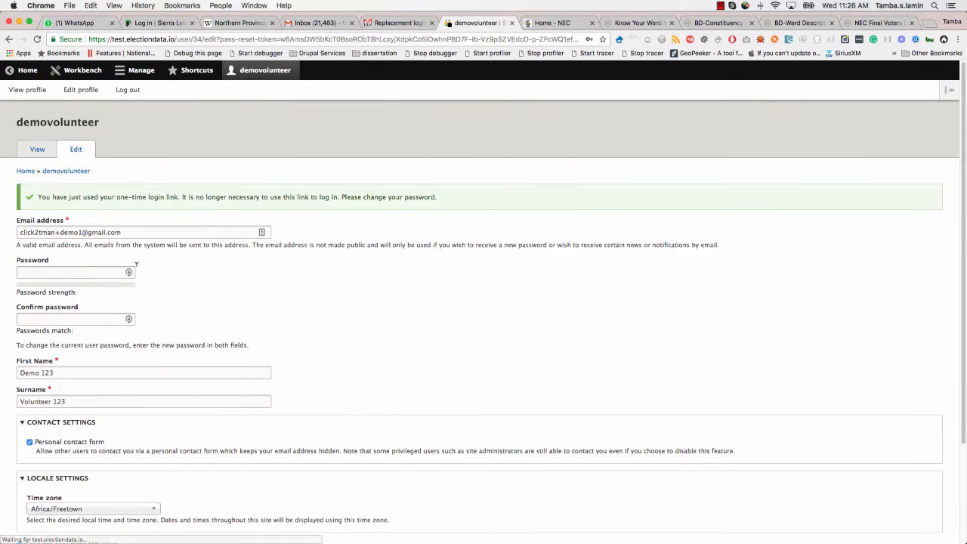
- Enter the new password in Password and Confirm password, then save the account
left_click(53, 271)
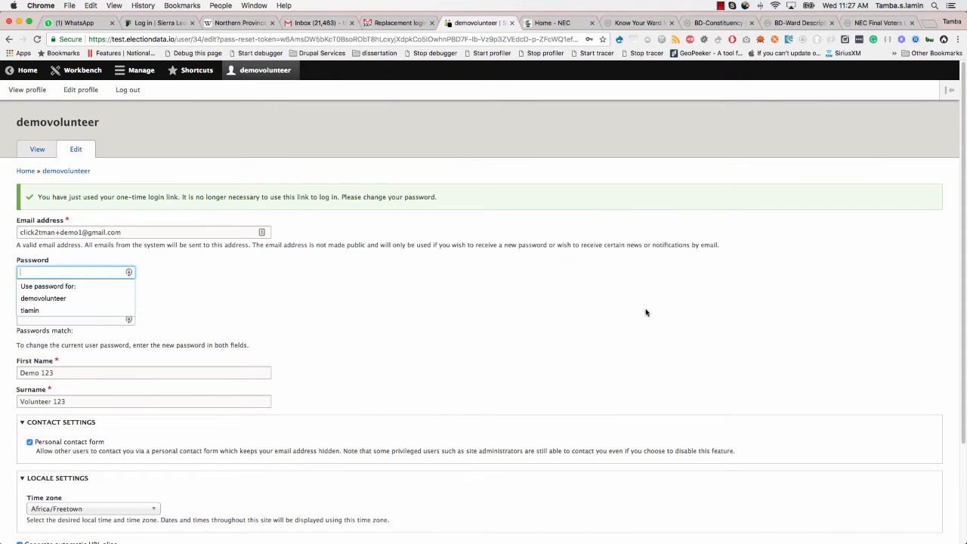
type("Password")
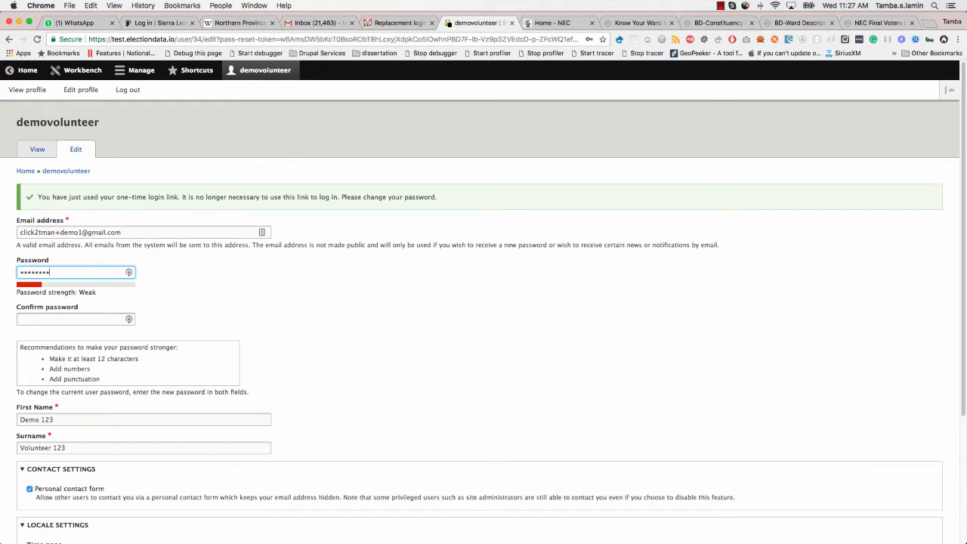
type("12!")
key("Tab")
type("P")
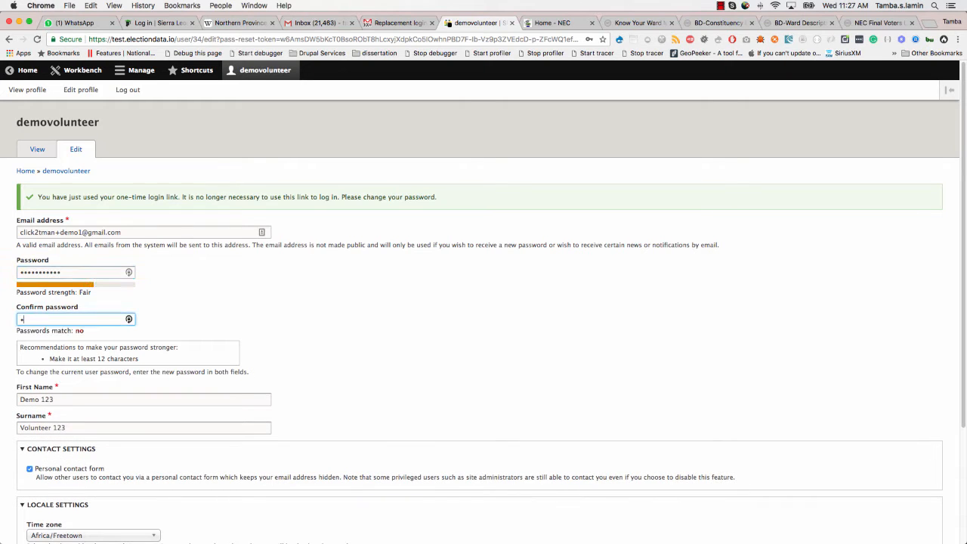
type("assword12!")
left_click(347, 323)
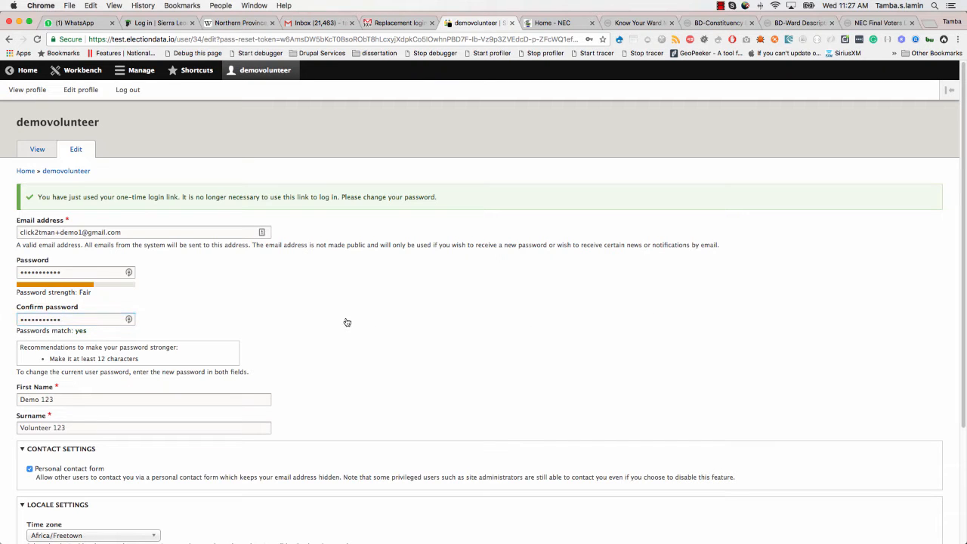
scroll(347, 323, "down", 5)
left_click(37, 490)
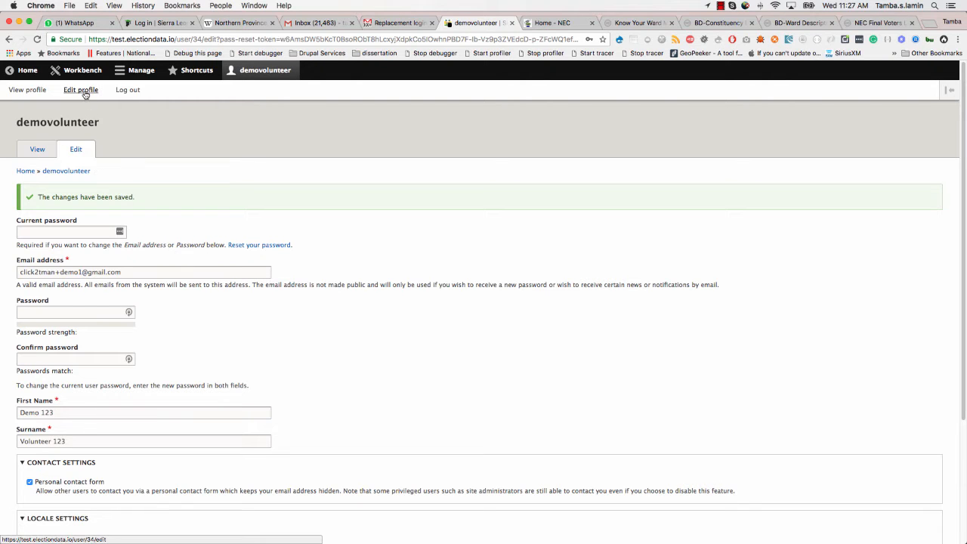
left_click(248, 73)
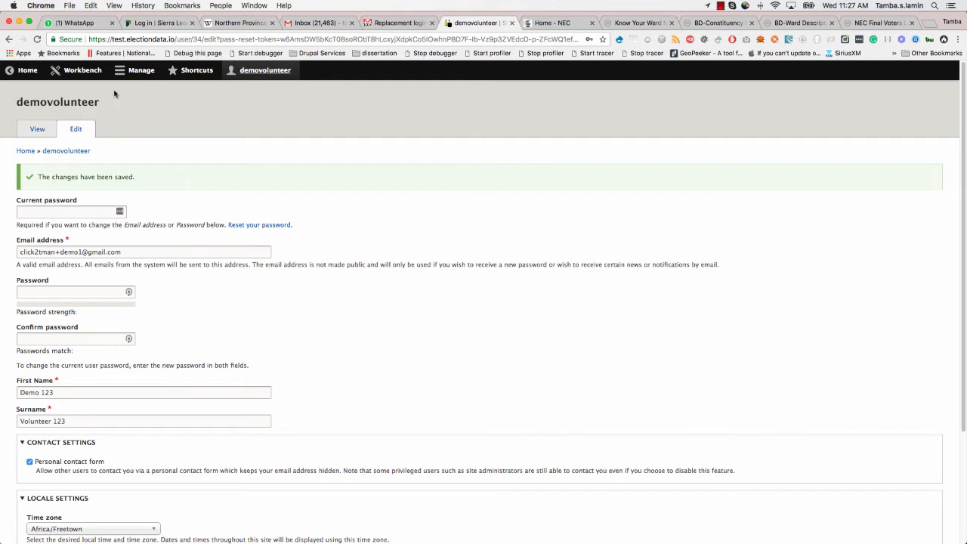
left_click(256, 73)
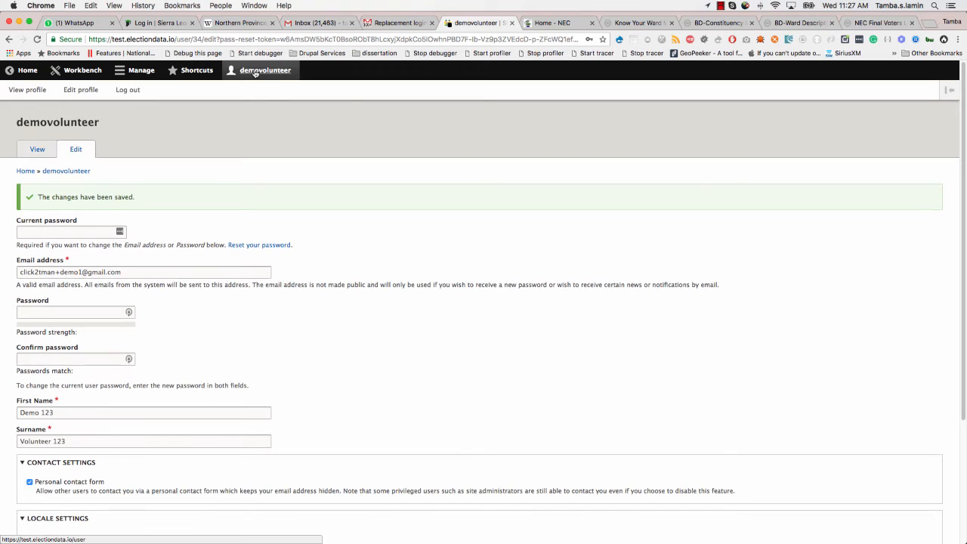
left_click(26, 91)
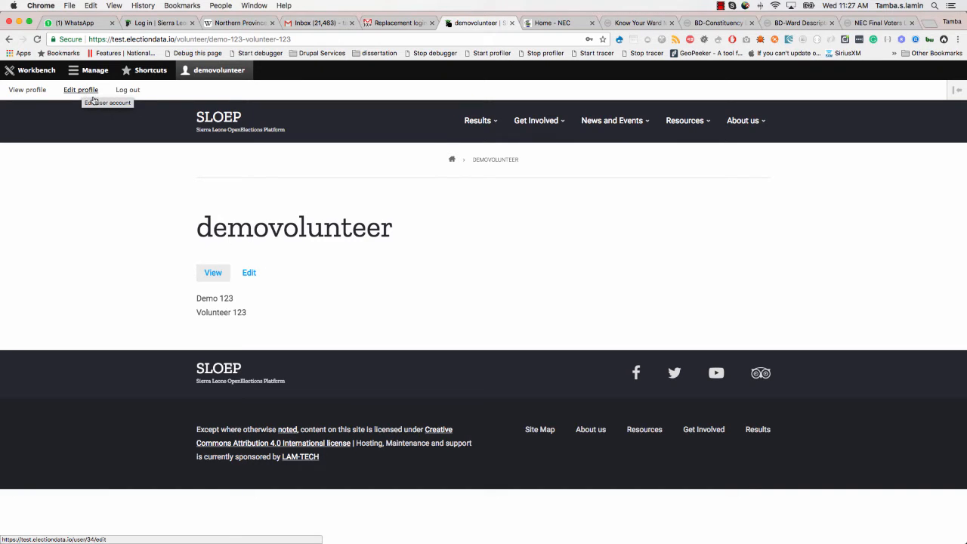
left_click(84, 92)
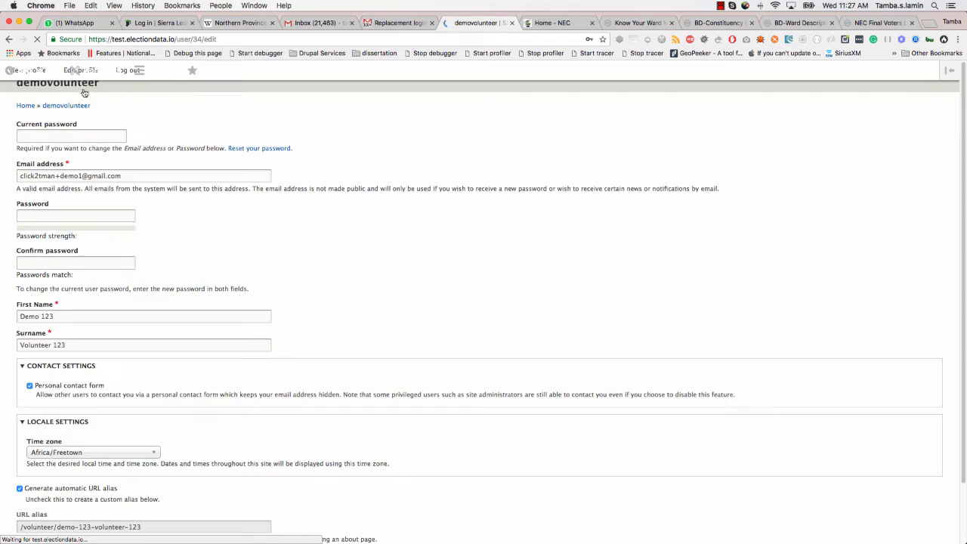
scroll(206, 292, "down", 3)
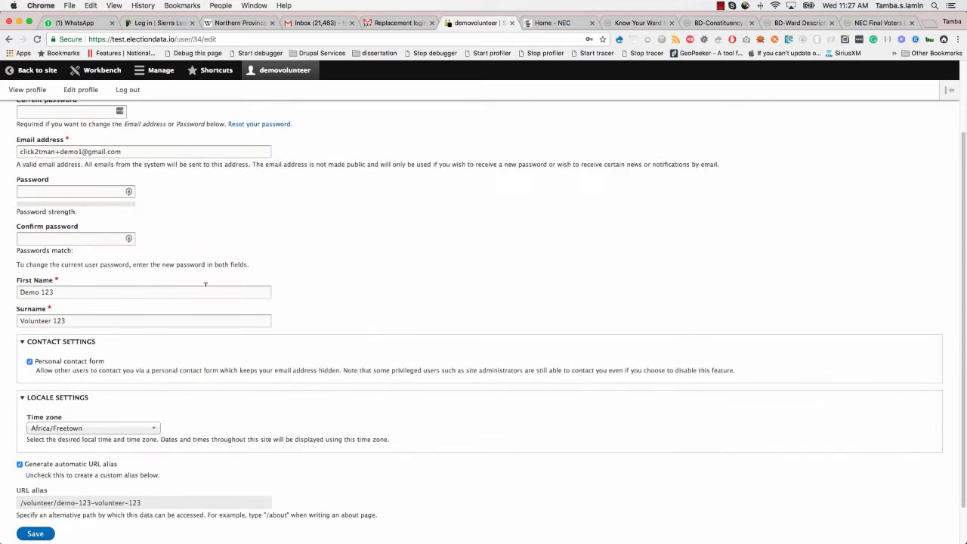
- Enter the current password and replace the placeholder first name, deleting its '123'
scroll(57, 274, "up", 3)
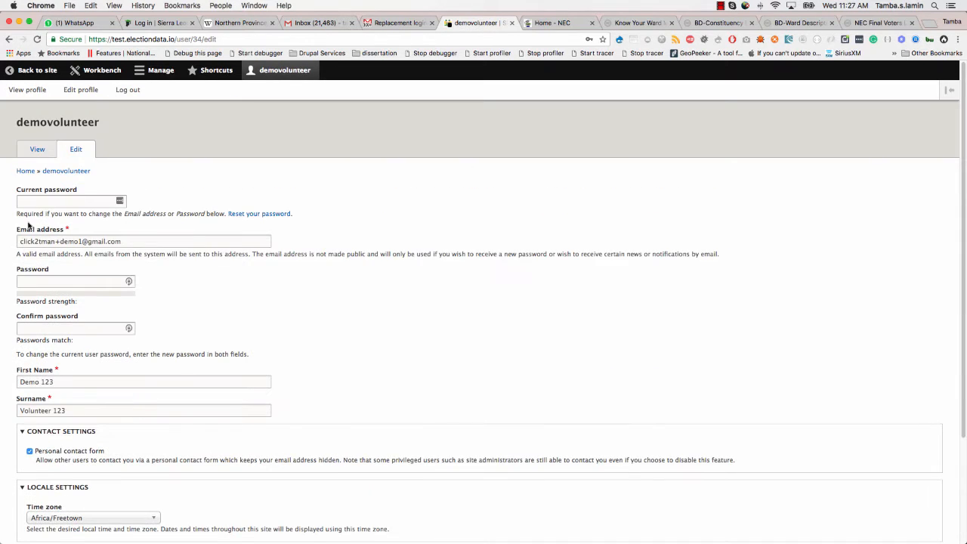
left_click(25, 199)
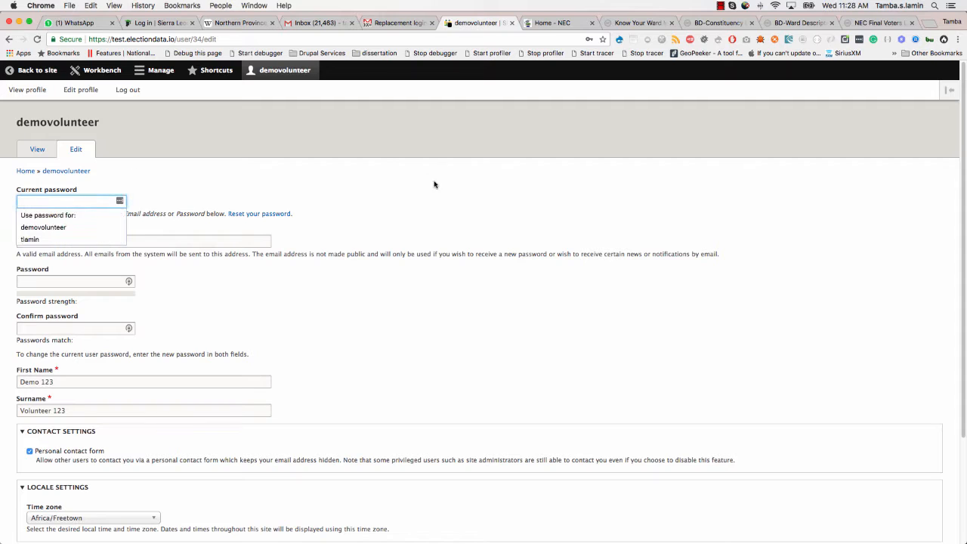
type("d")
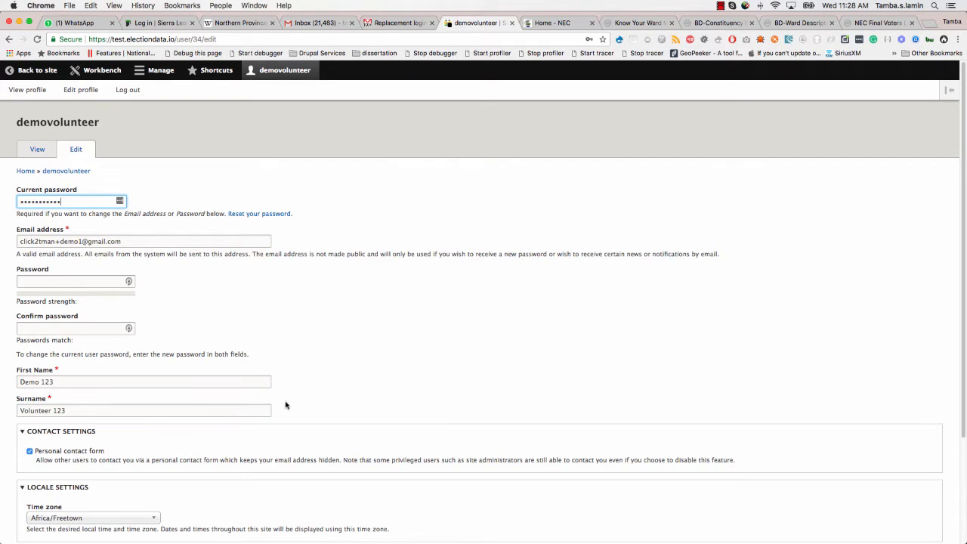
scroll(284, 402, "down", 3)
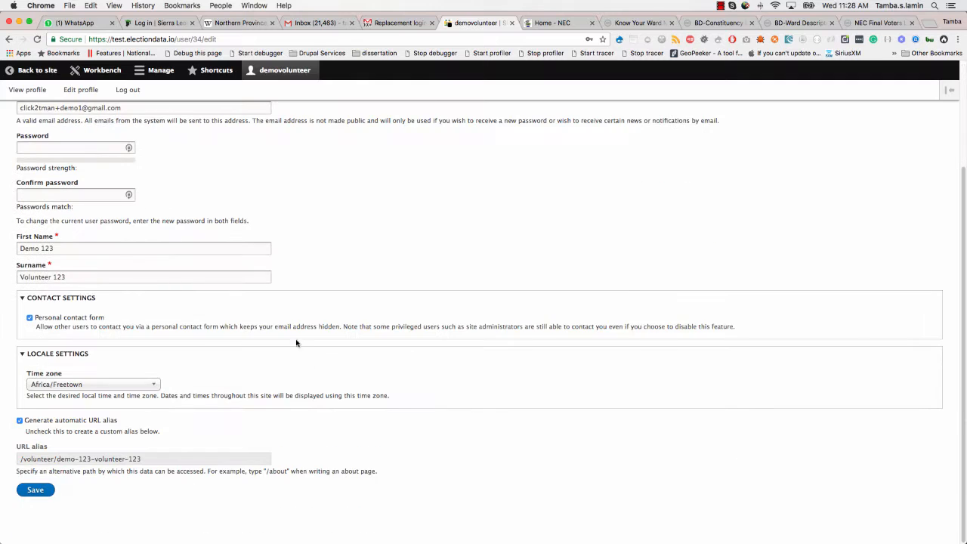
left_click(20, 248)
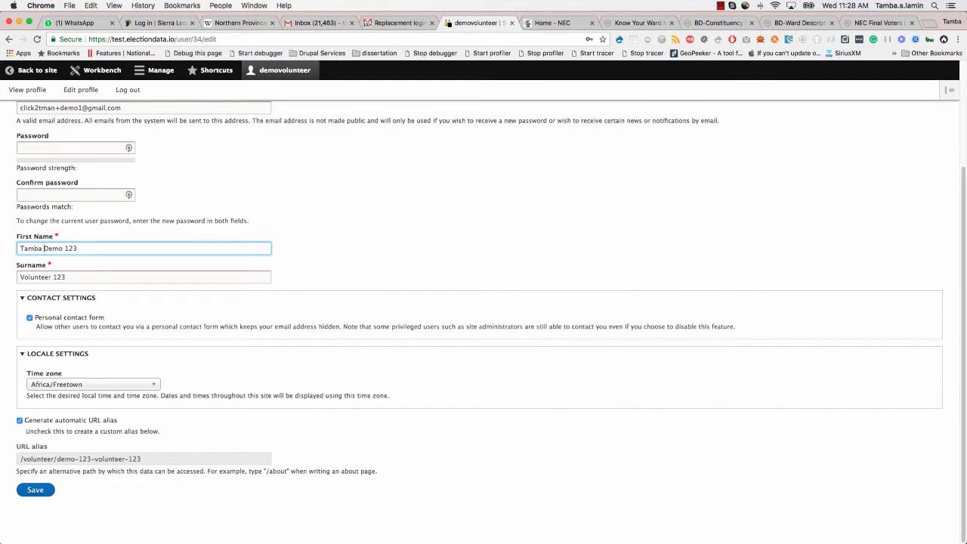
double_click(66, 247)
key("BackSpace")
- Replace the placeholder surname, removing its '123', and save the profile
left_click(20, 276)
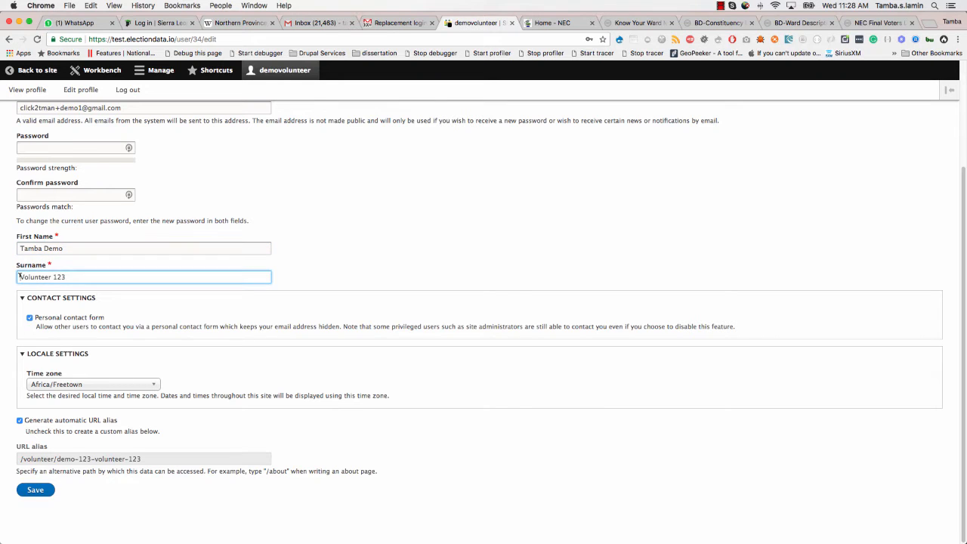
double_click(81, 276)
key("BackSpace")
left_click(194, 298)
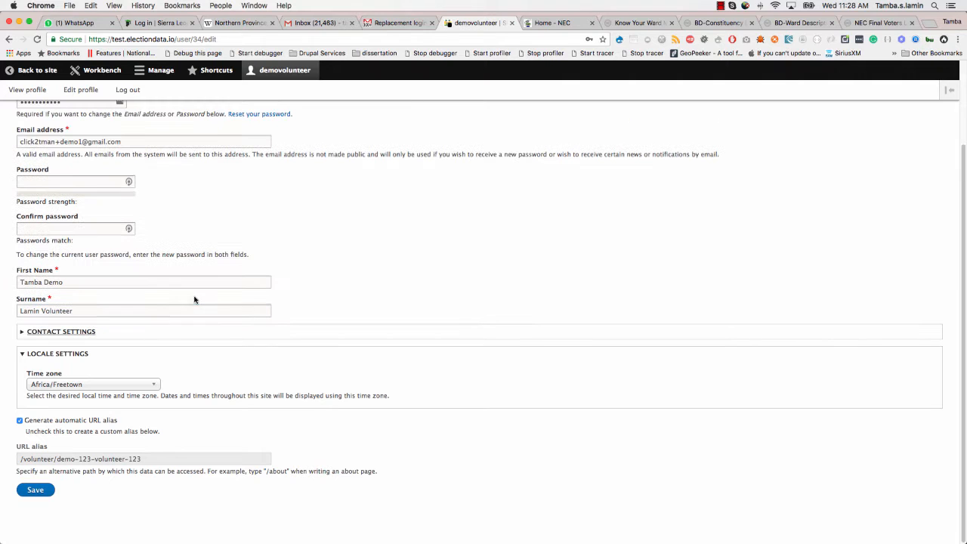
left_click(34, 490)
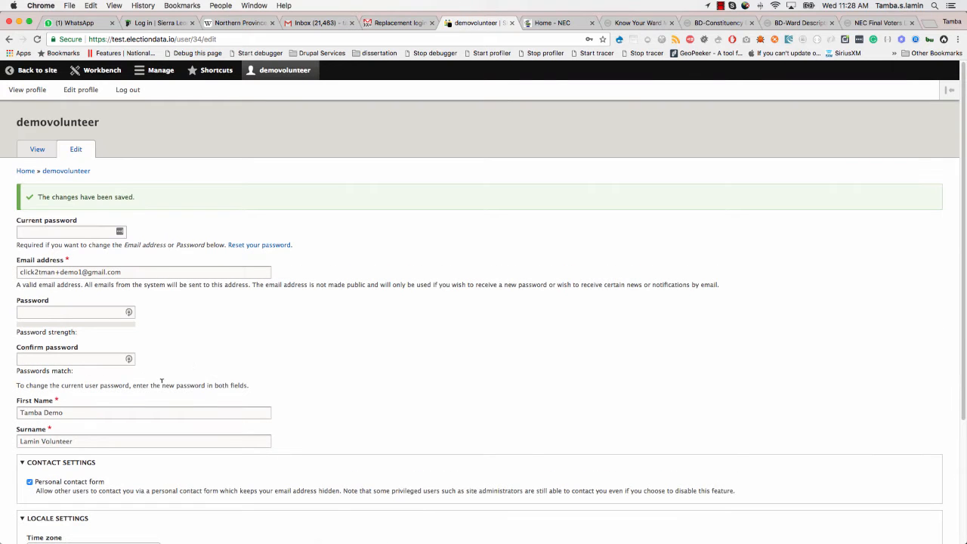
scroll(161, 382, "down", 3)
scroll(161, 382, "up", 3)
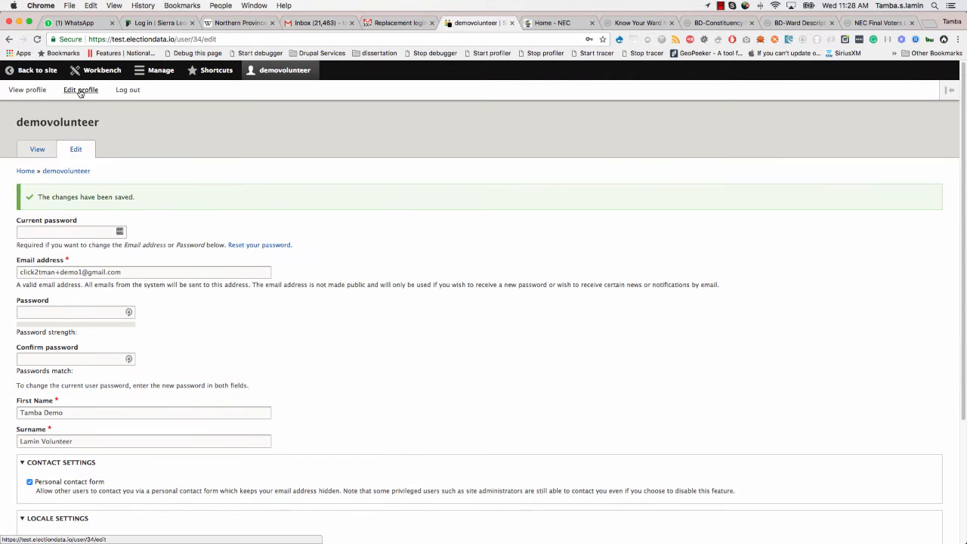
- Check the updated names on the public profile, then log out of the volunteer account
left_click(34, 92)
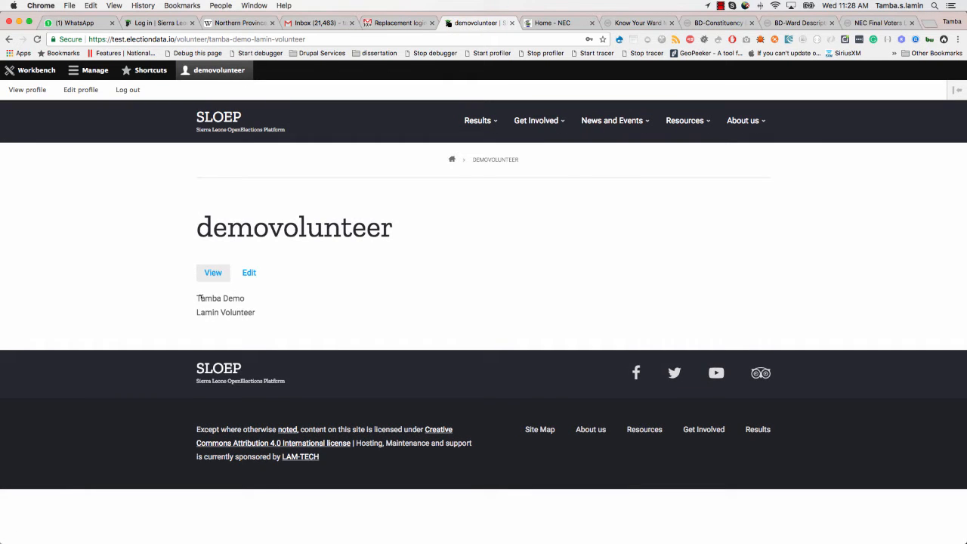
left_click_drag(201, 299, 255, 312)
left_click(127, 90)
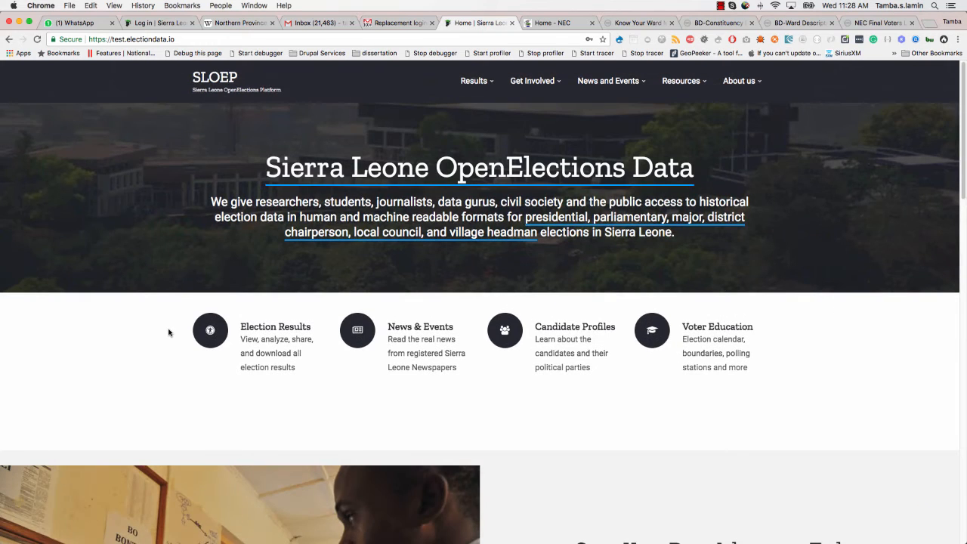
left_click(199, 39)
left_click(203, 37)
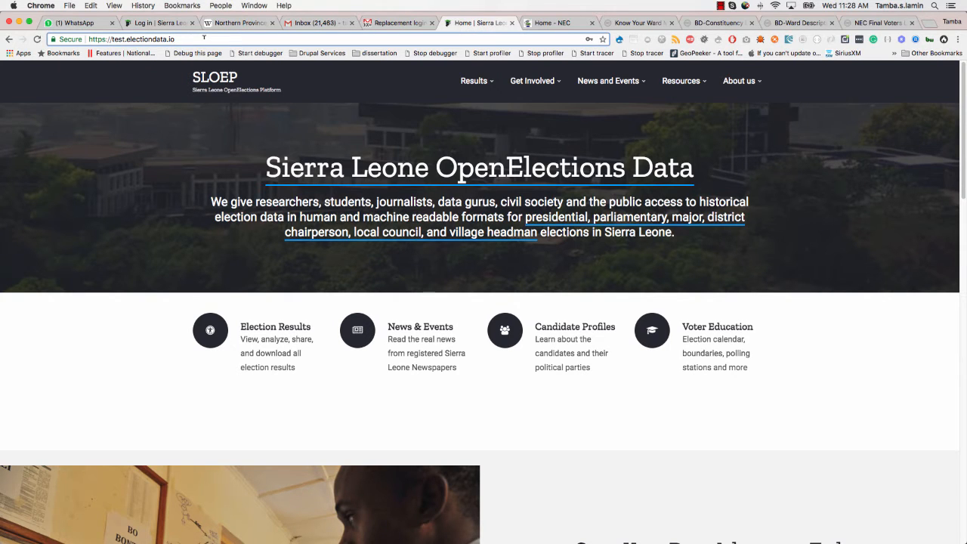
left_click(533, 82)
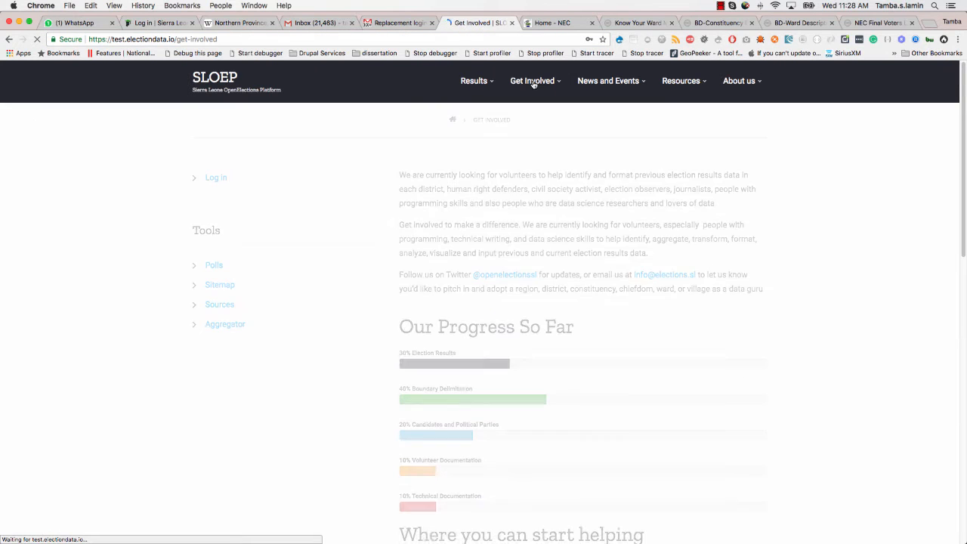
mouse_move(537, 83)
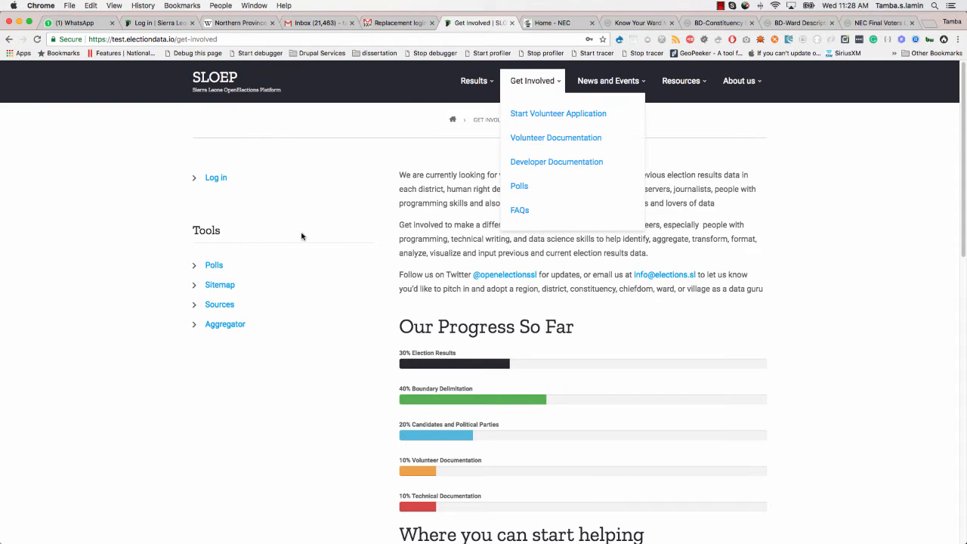
left_click(216, 178)
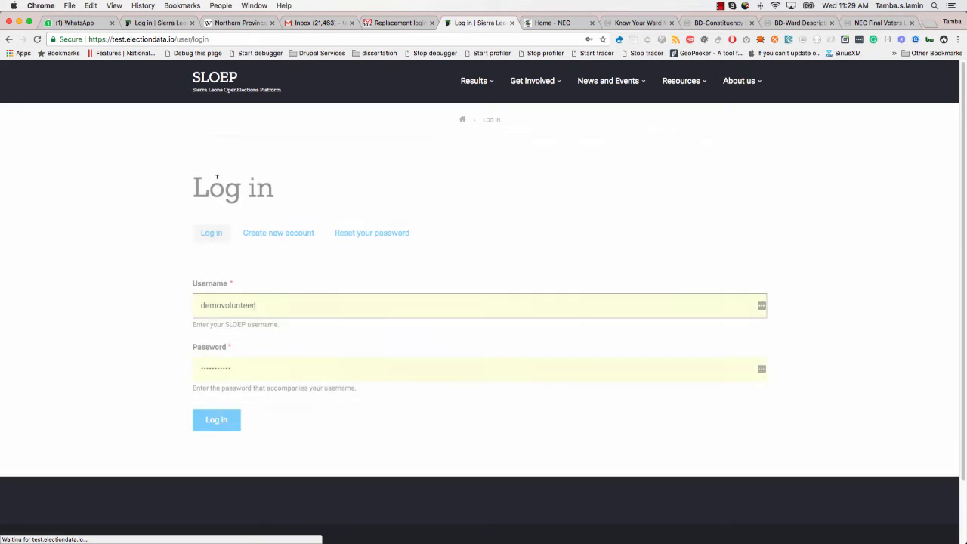
scroll(183, 297, "down", 2)
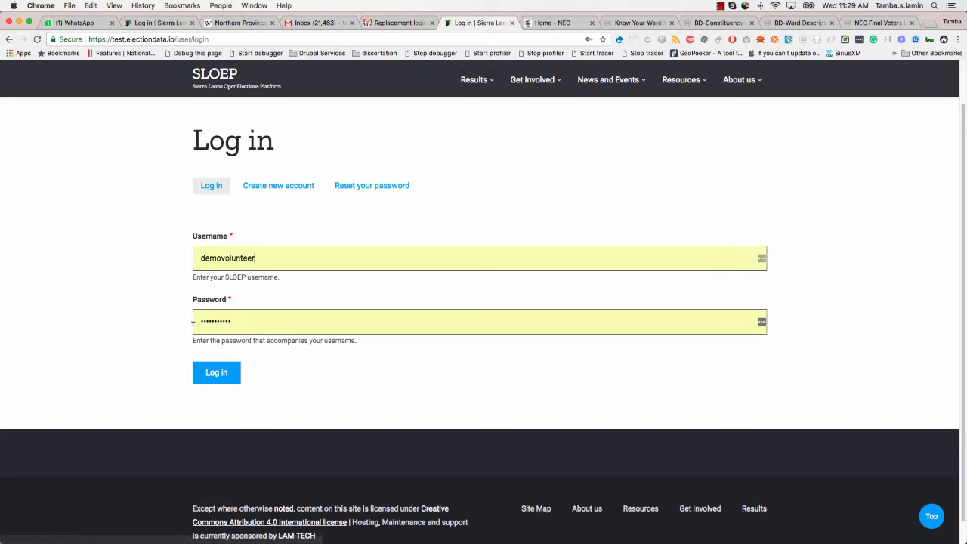
left_click(269, 257)
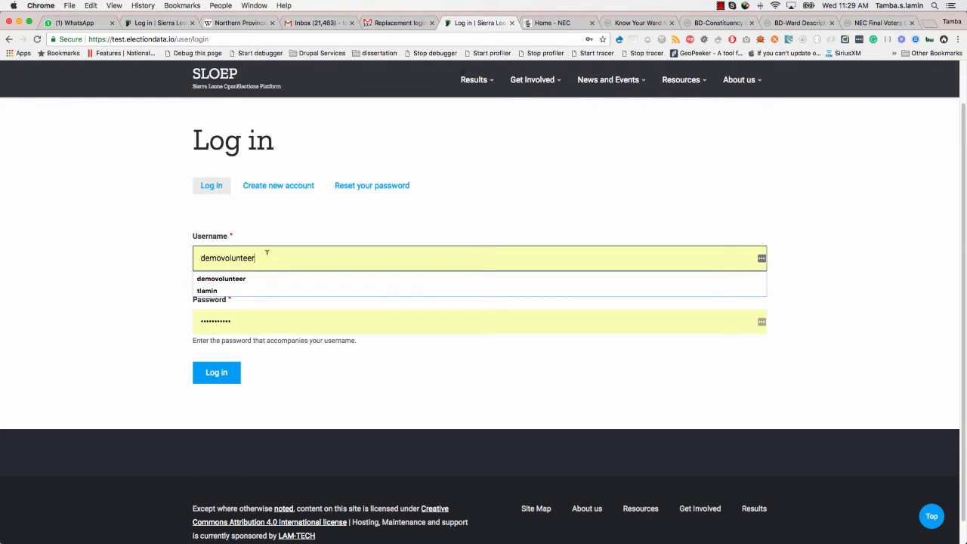
left_click(241, 318)
key("Tab")
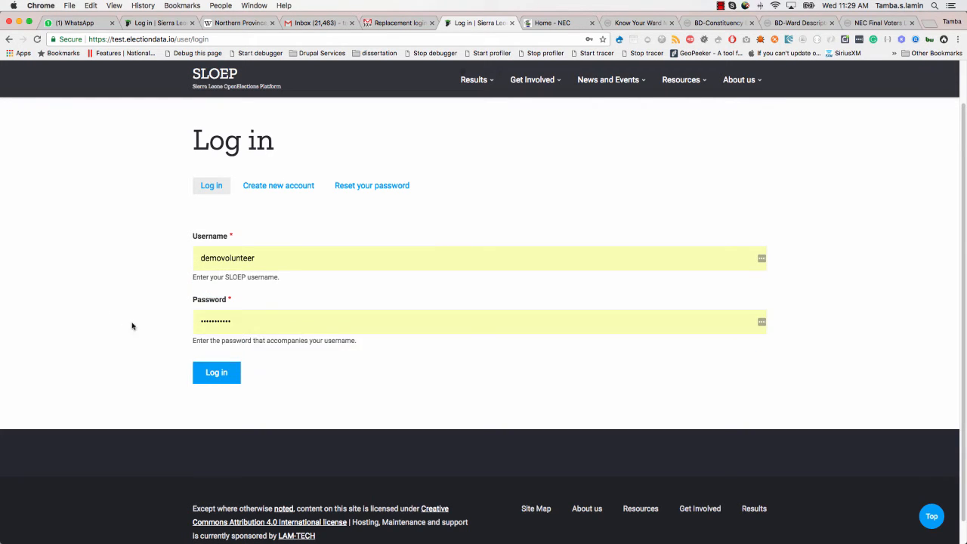
key("Return")
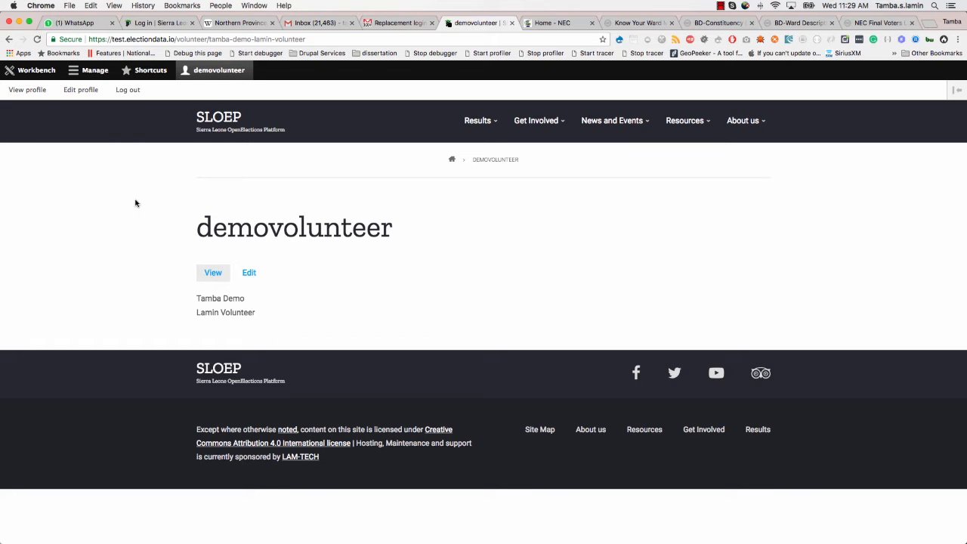
left_click(125, 90)
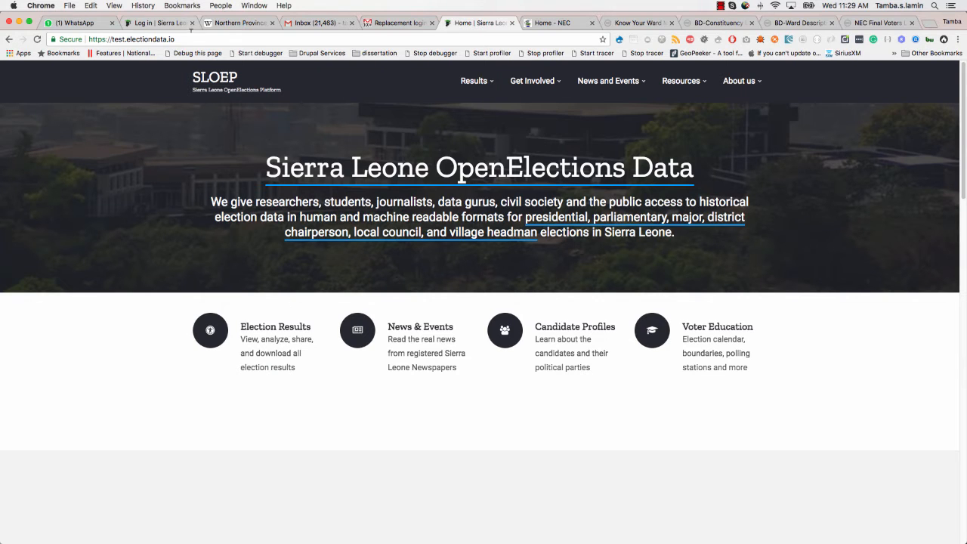
- Load the SLOEP /user/login page from the address bar
left_click(195, 38)
left_click(217, 38)
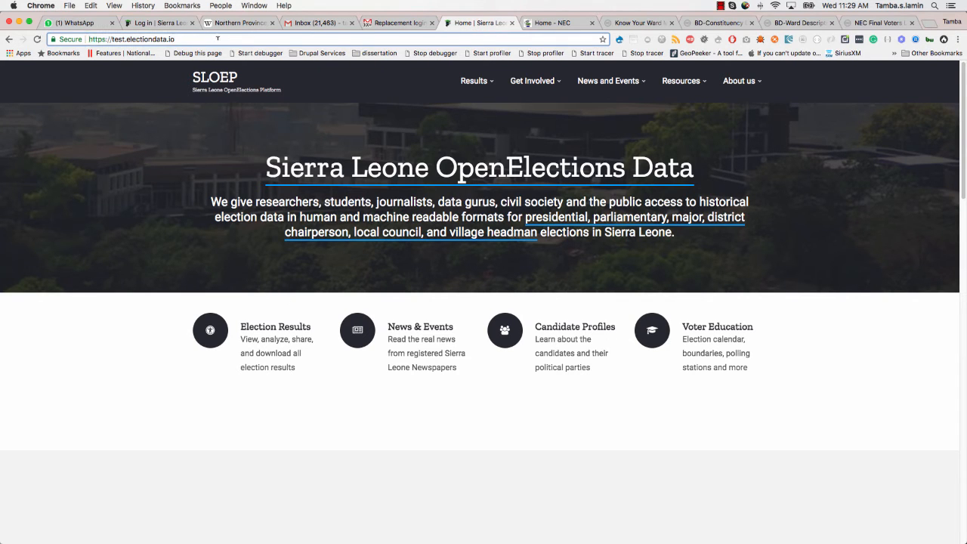
type("/user/login")
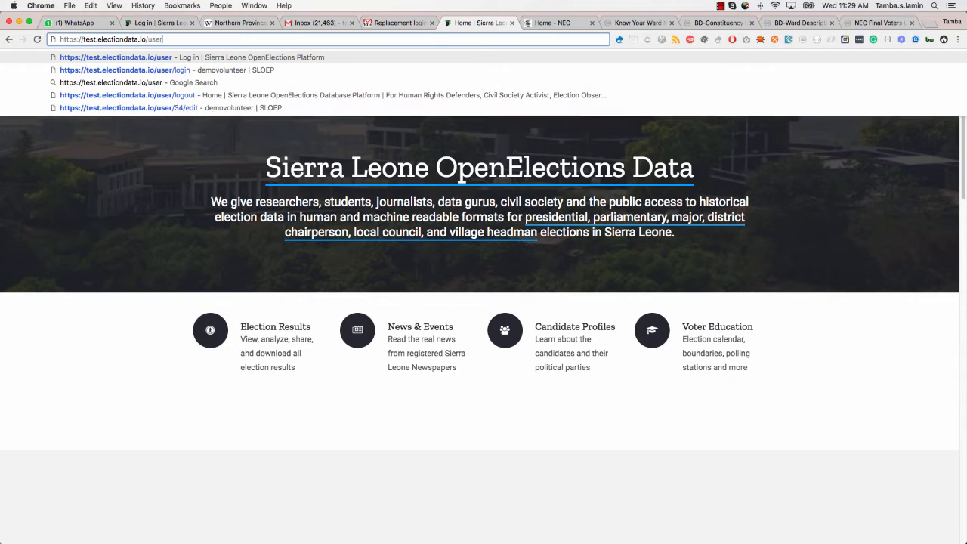
key("Return")
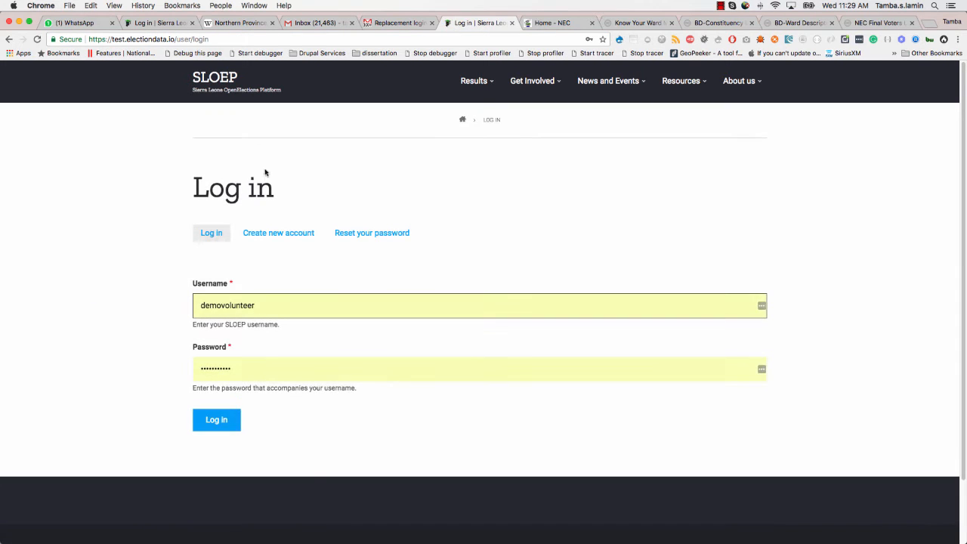
- Sign in as the oepmanager administrator using the autofilled username and its password
left_click_drag(265, 306, 189, 305)
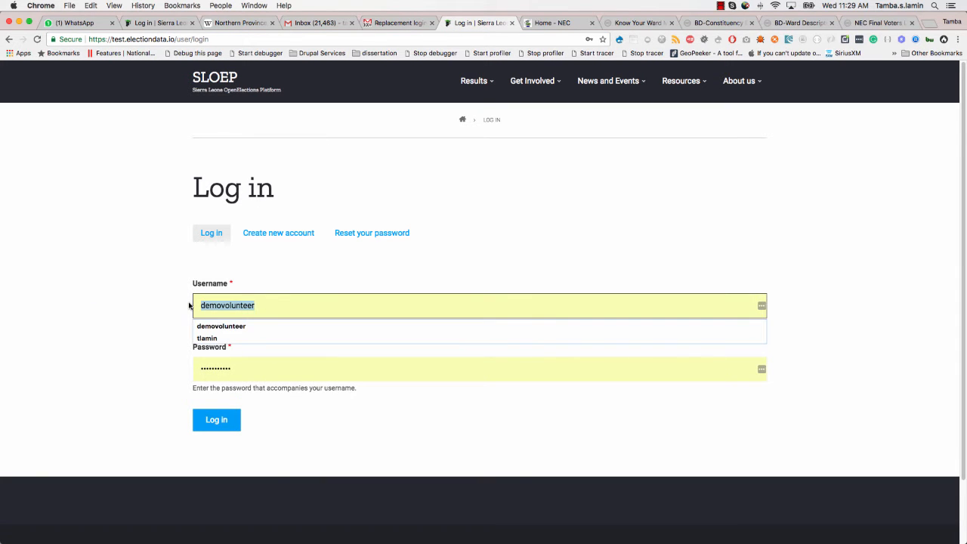
type("oe")
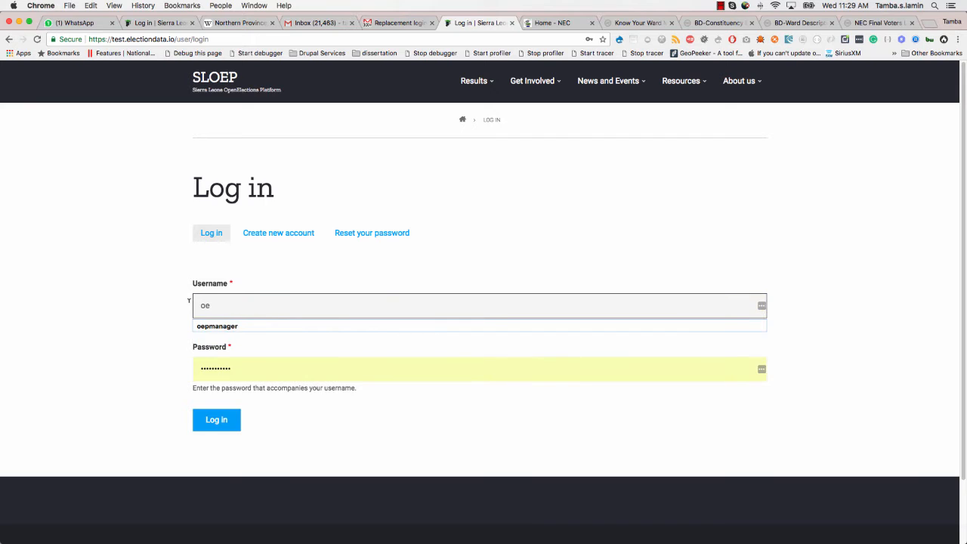
key("Down")
key("Return")
key("Tab")
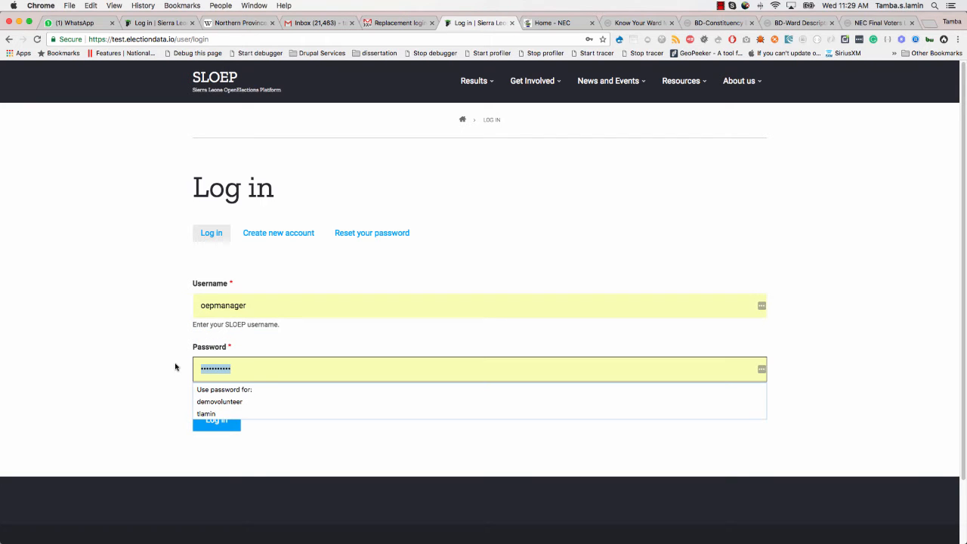
type("••")
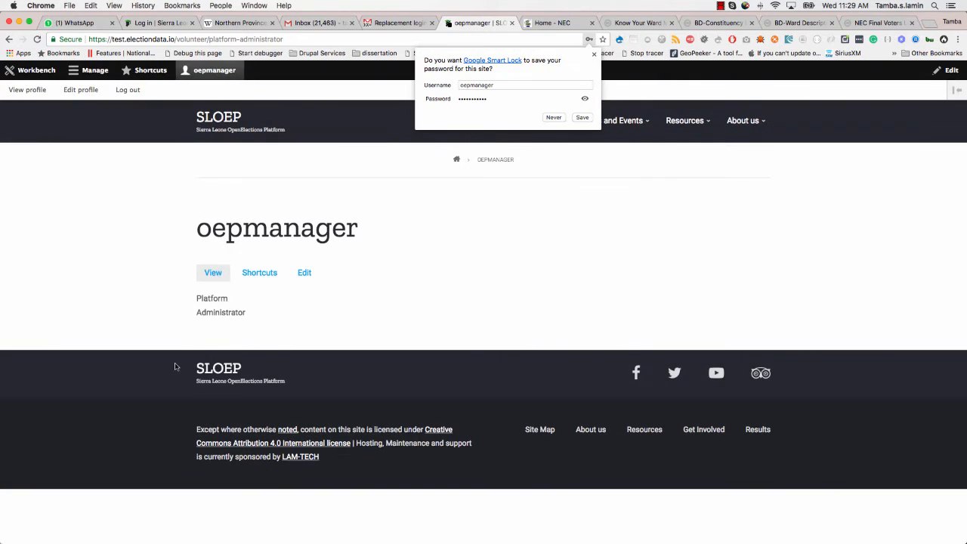
left_click(604, 123)
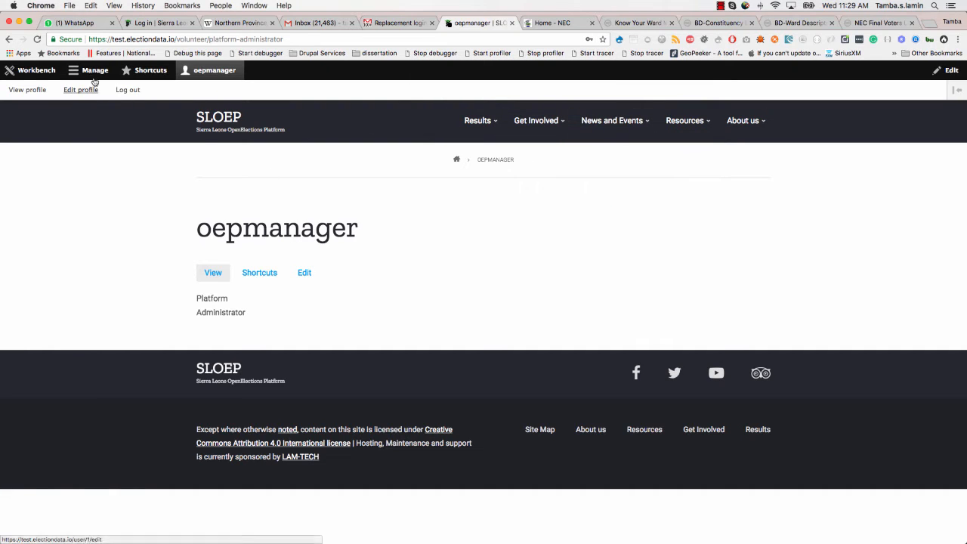
- Open the People list from the Manage menu
left_click(94, 71)
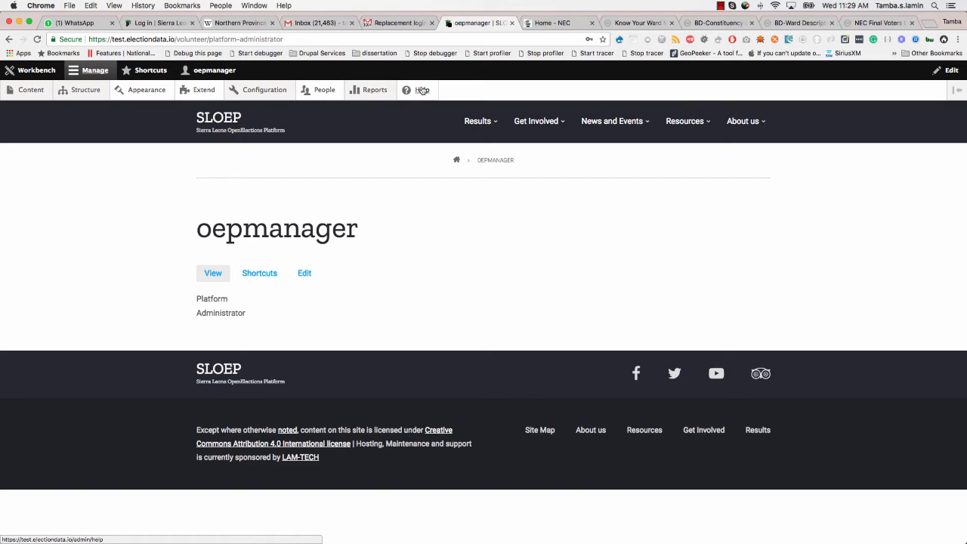
left_click(321, 92)
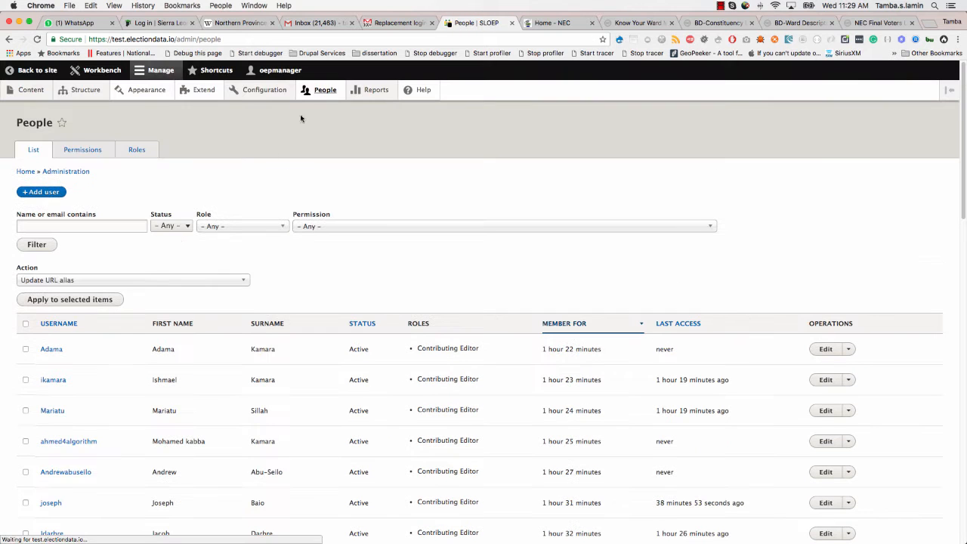
scroll(159, 250, "down", 5)
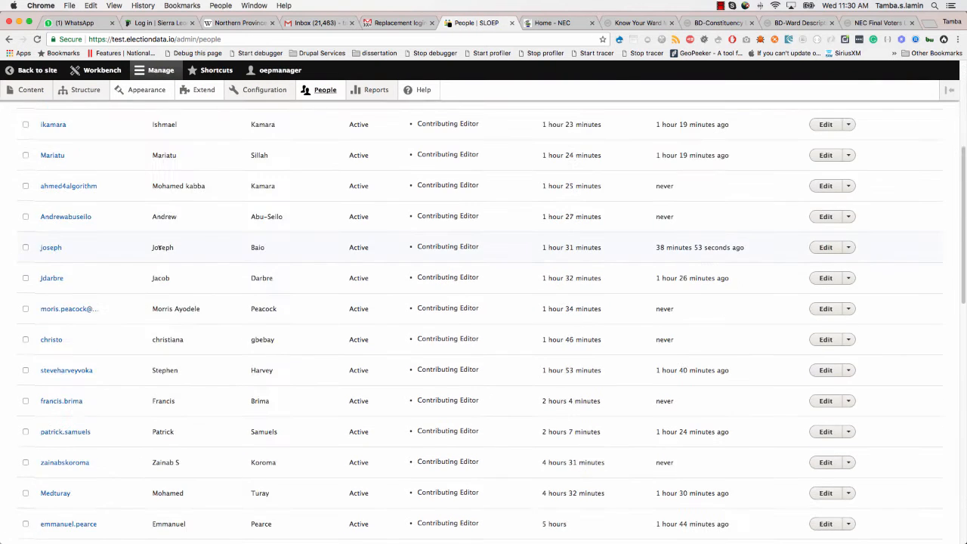
scroll(161, 248, "down", 15)
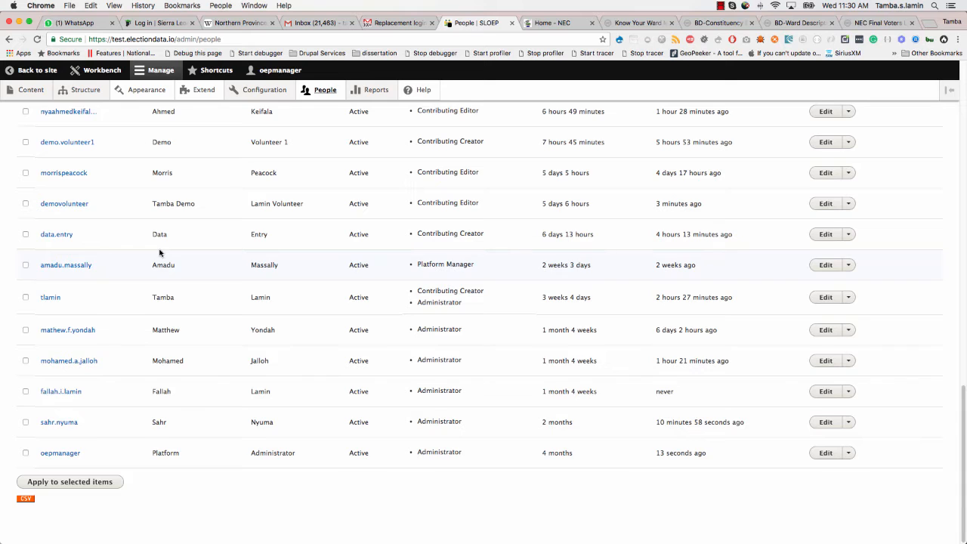
scroll(159, 253, "up", 20)
scroll(158, 245, "down", 1)
- Filter People by role: Administrator, Platform Manager, Contributing Publisher, then back to any role
left_click(218, 215)
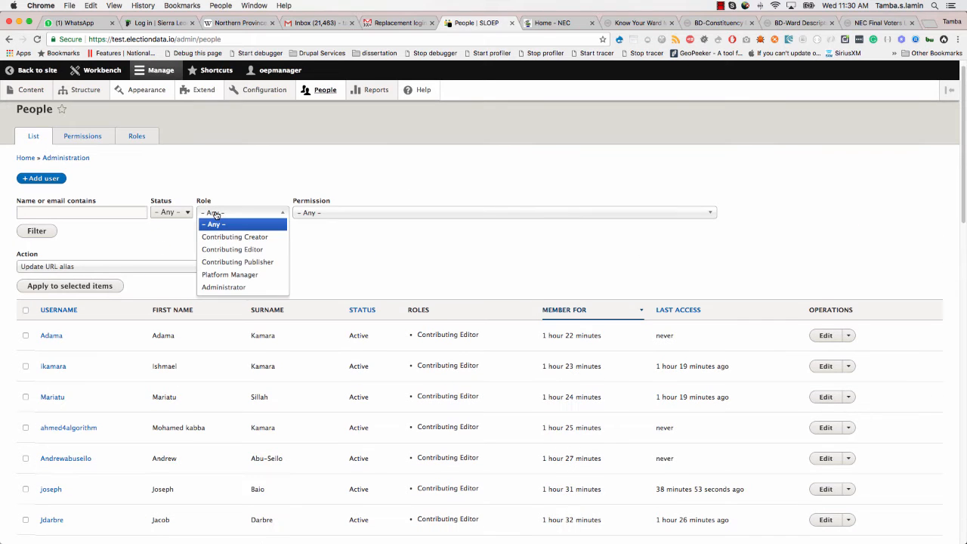
left_click(225, 288)
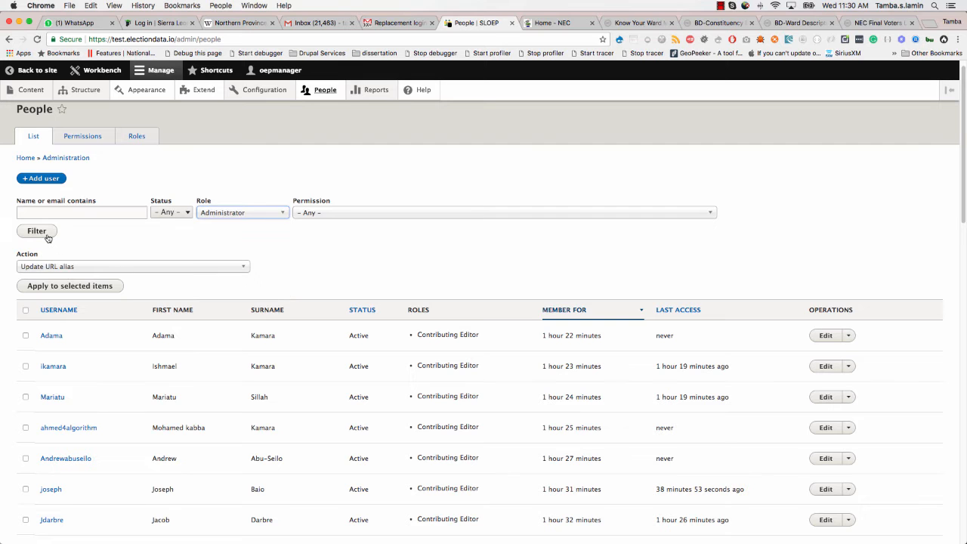
left_click(46, 235)
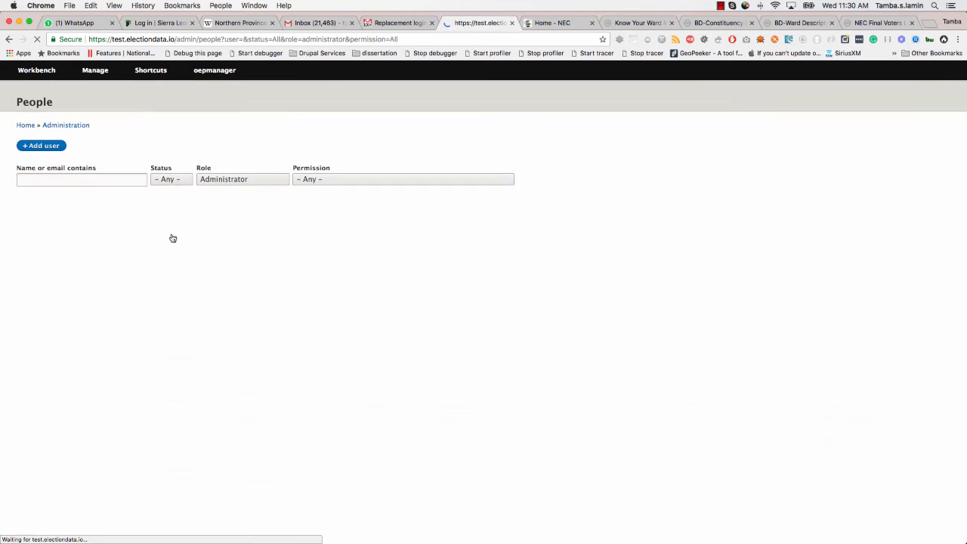
scroll(90, 313, "down", 2)
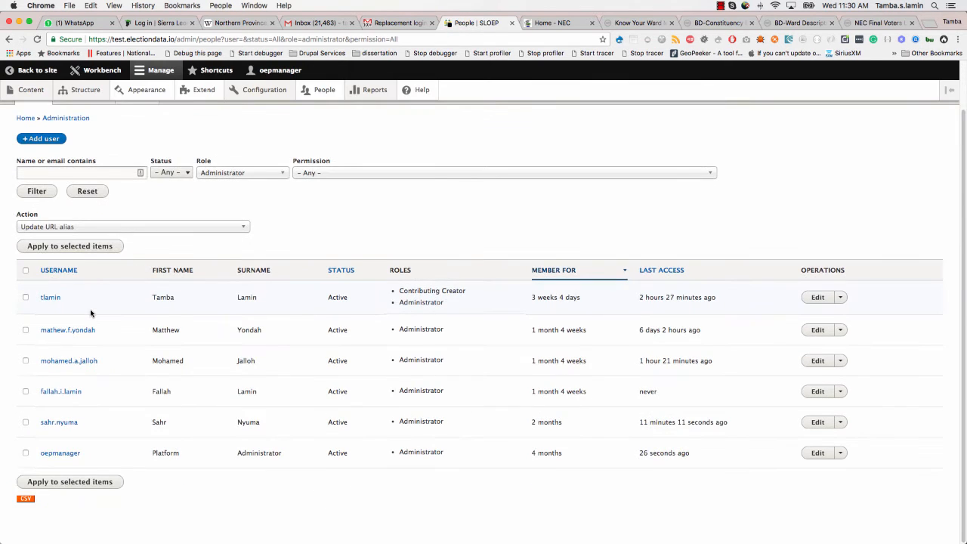
left_click(242, 174)
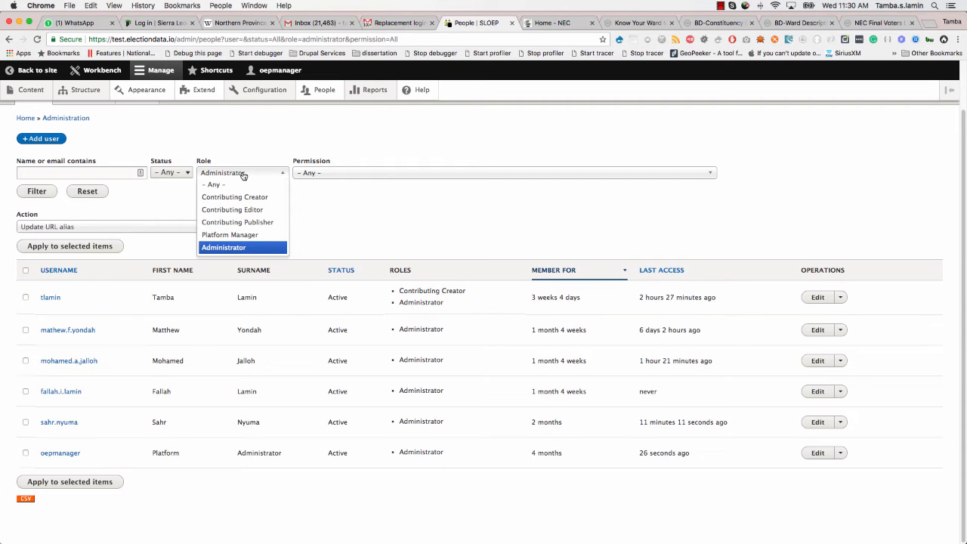
left_click(229, 236)
left_click(39, 192)
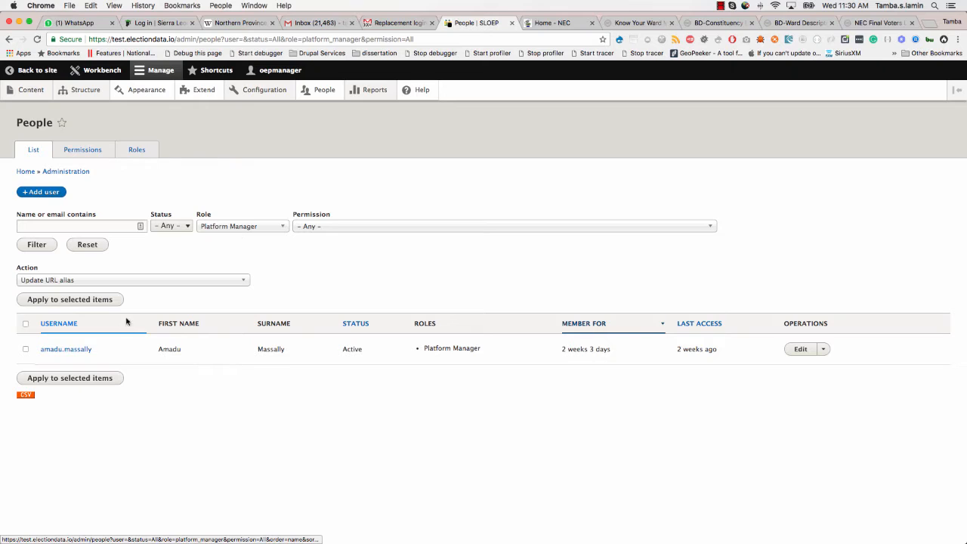
left_click(243, 227)
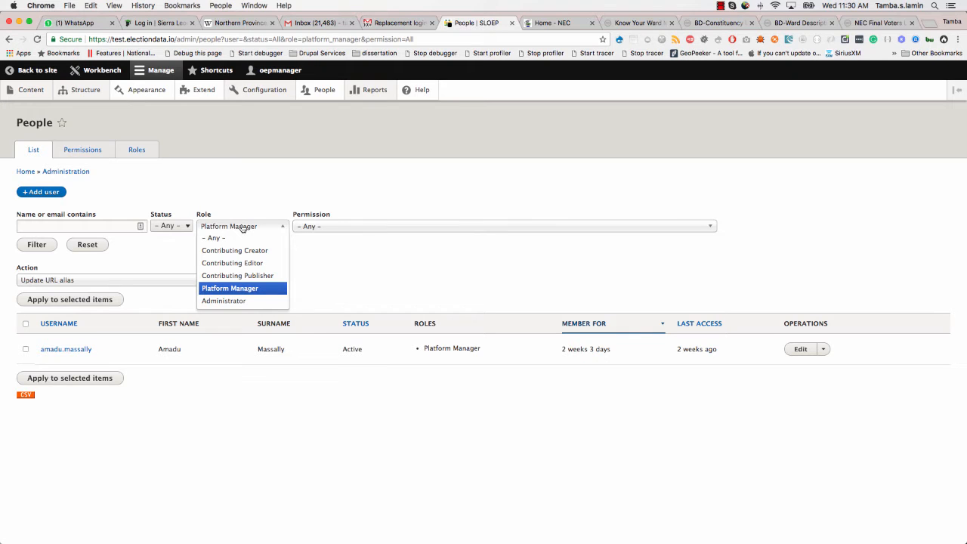
left_click(237, 277)
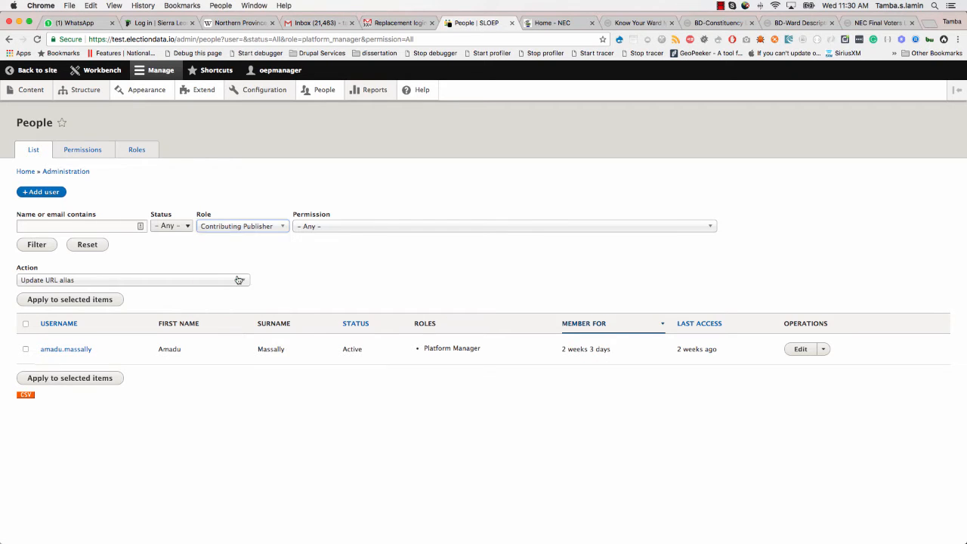
left_click(37, 245)
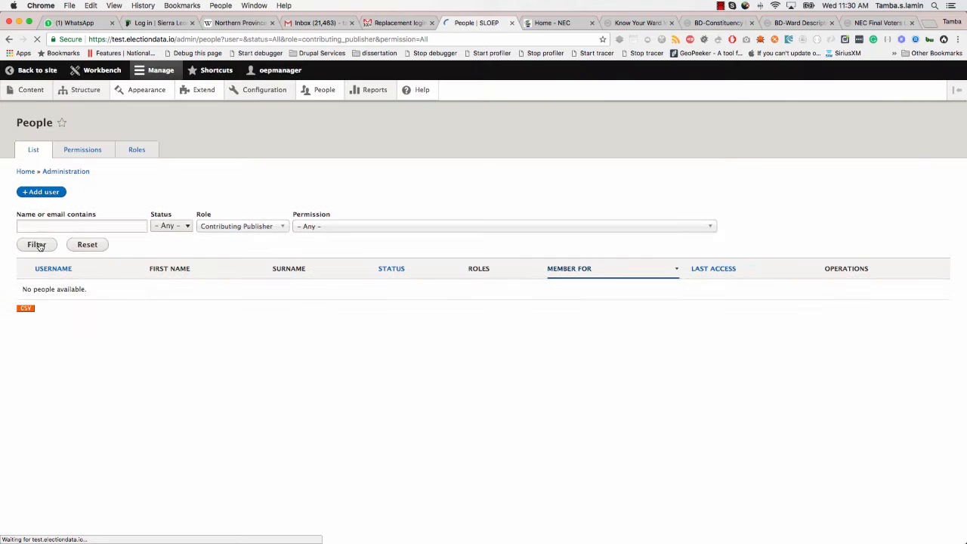
left_click(228, 228)
left_click(223, 239)
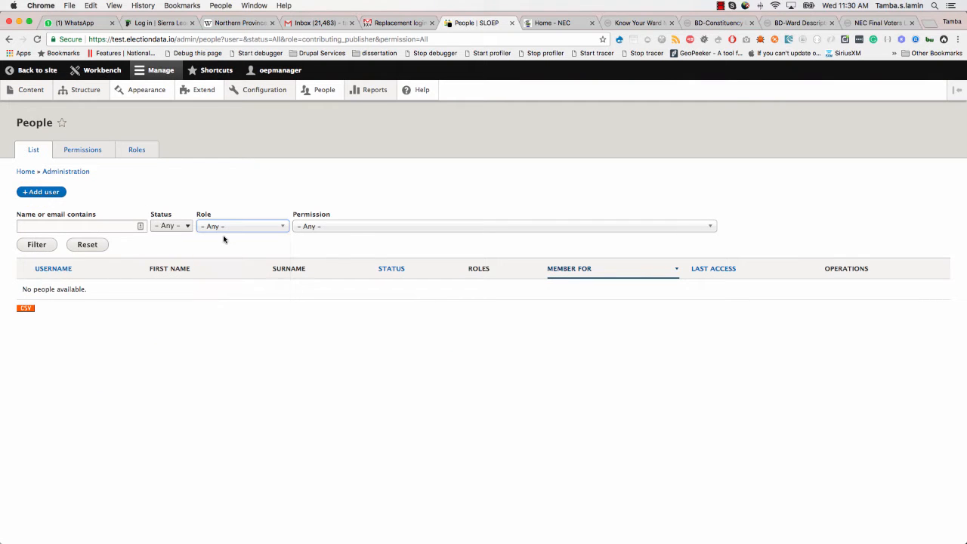
left_click(43, 248)
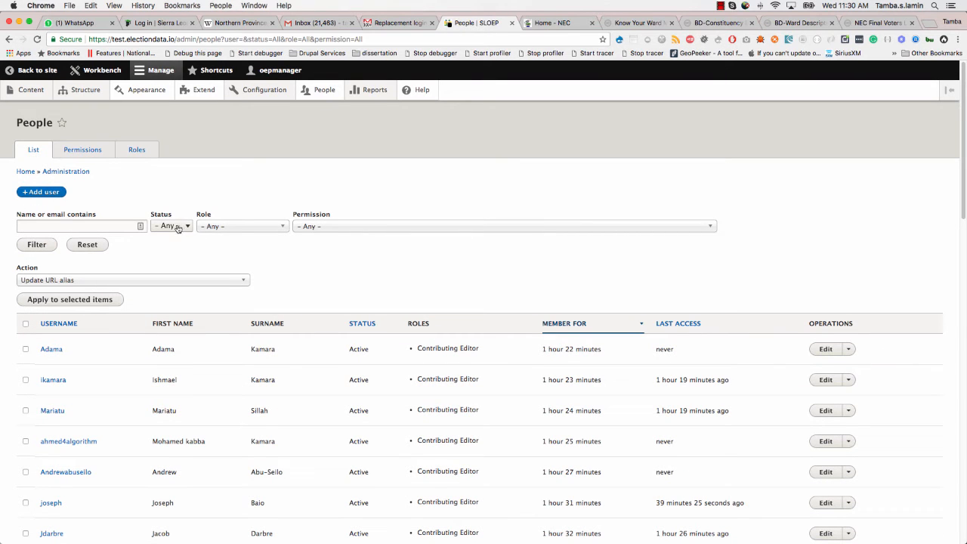
- Filter People by Blocked status, then reset the status filter to any
left_click(178, 229)
left_click(175, 243)
left_click(38, 247)
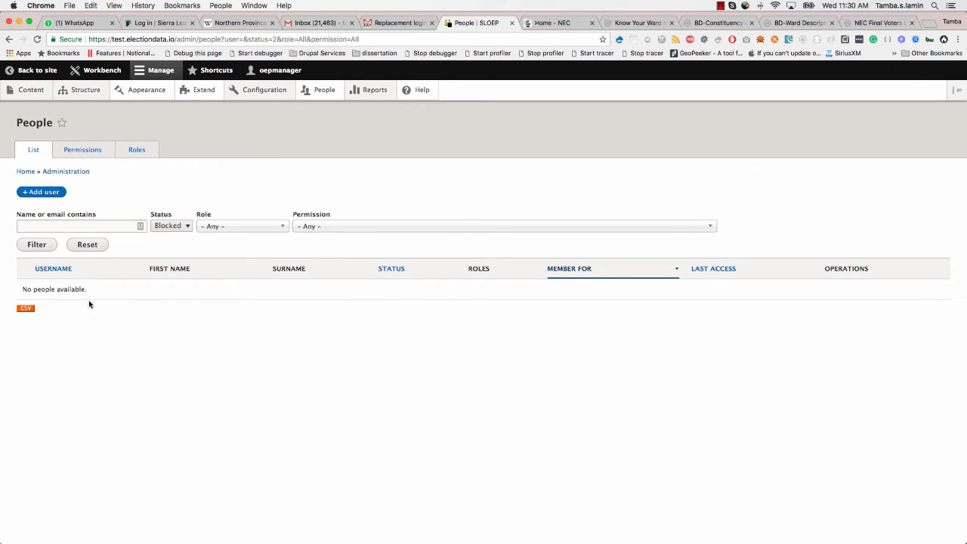
left_click(174, 226)
left_click(166, 205)
left_click(37, 247)
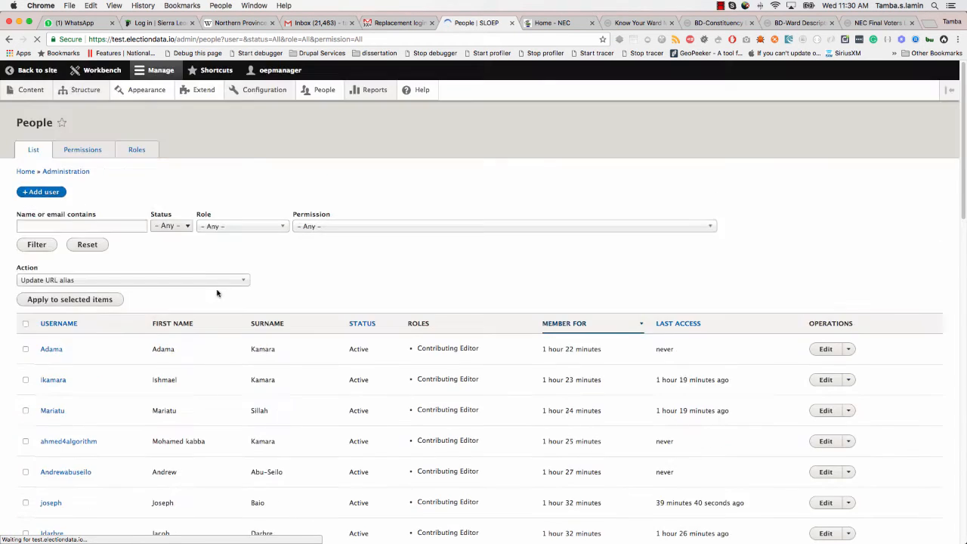
- Filter People by a surname in 'Name or email contains' and open the second match for editing
left_click(95, 224)
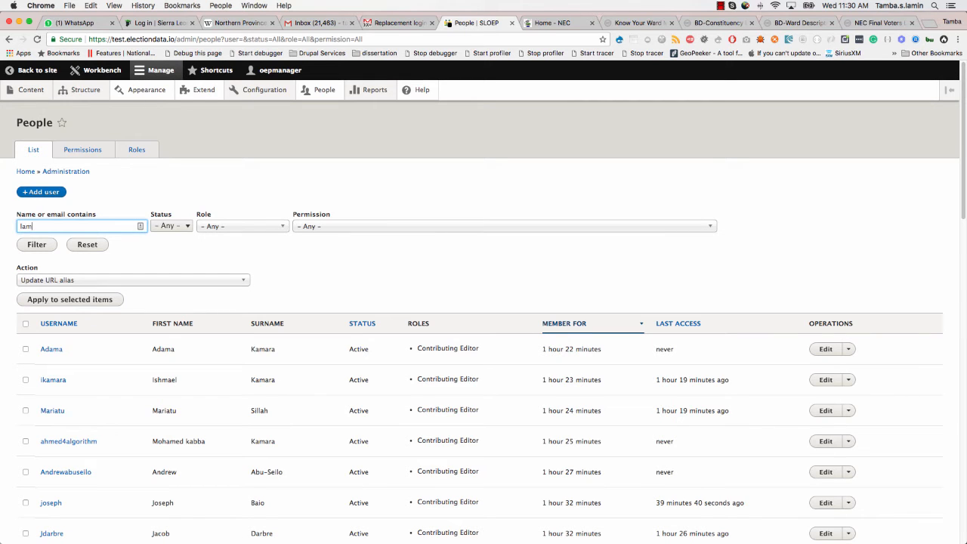
left_click(175, 262)
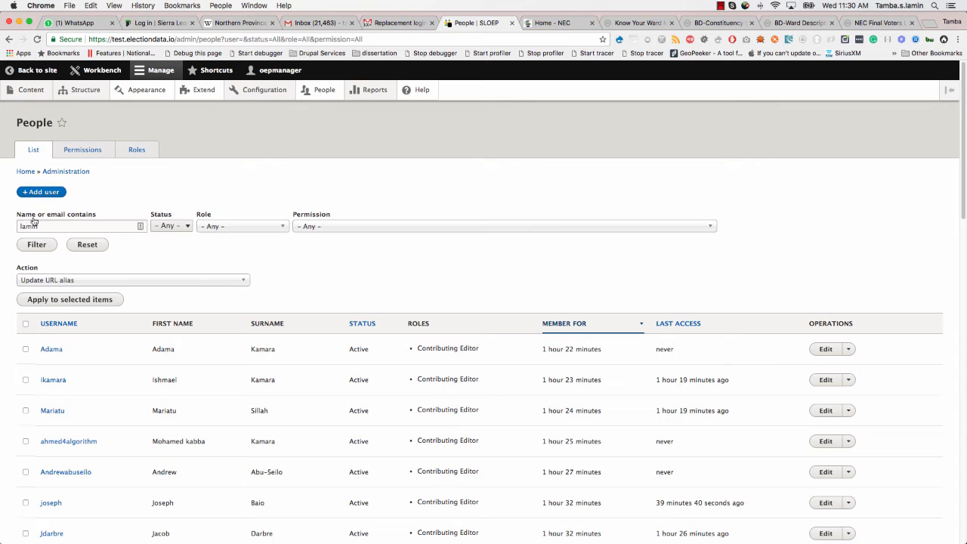
left_click(43, 245)
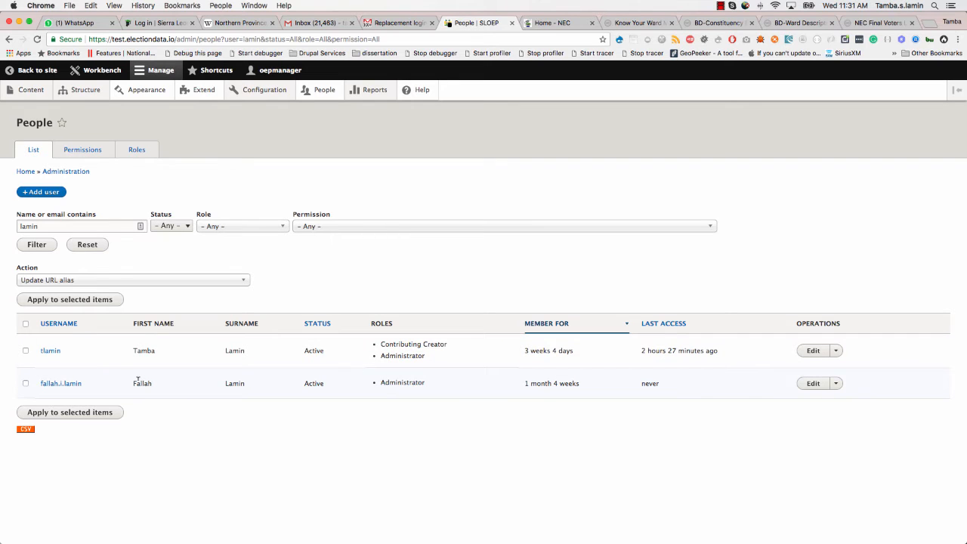
left_click(813, 384)
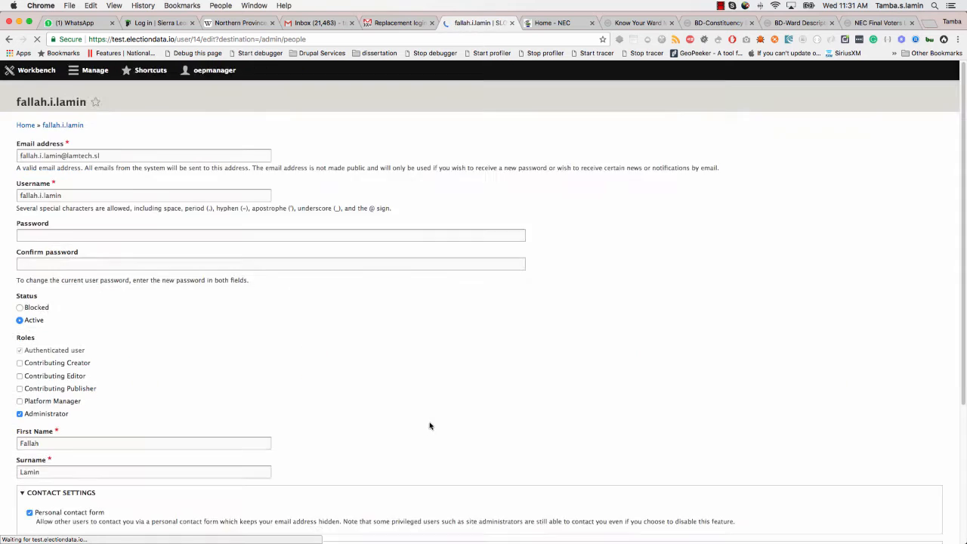
- Leave the administrator's edit form unsaved, go back to People, and start adding a user
left_click(65, 280)
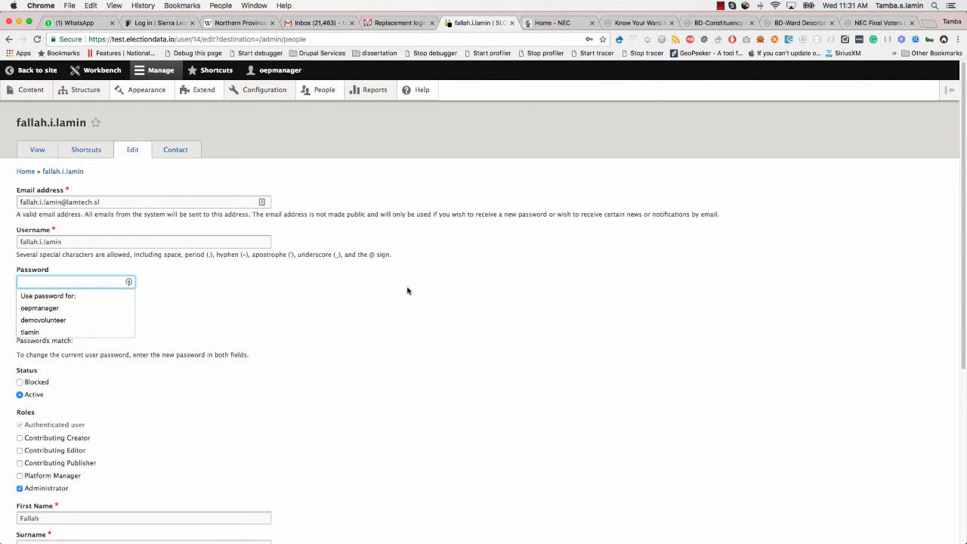
scroll(409, 291, "down", 5)
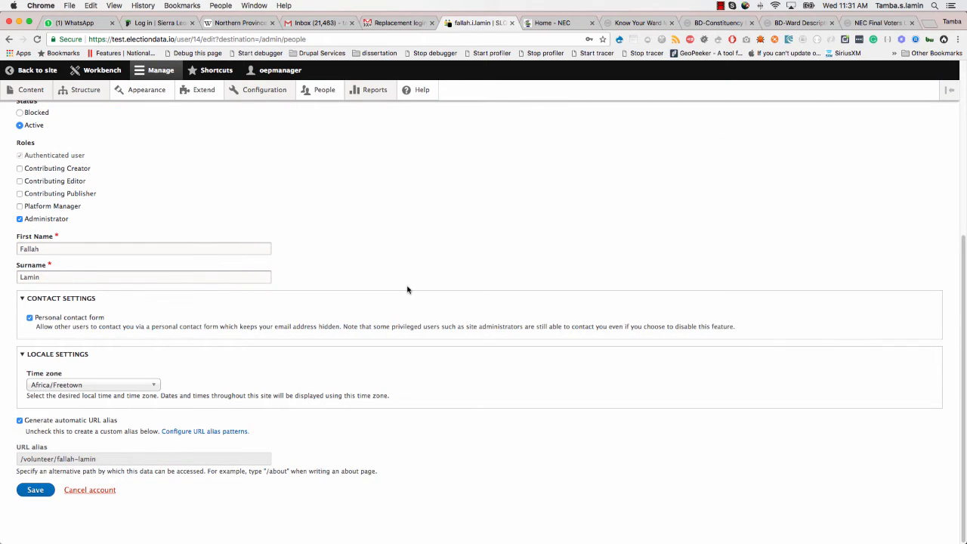
scroll(408, 290, "up", 5)
scroll(347, 300, "down", 3)
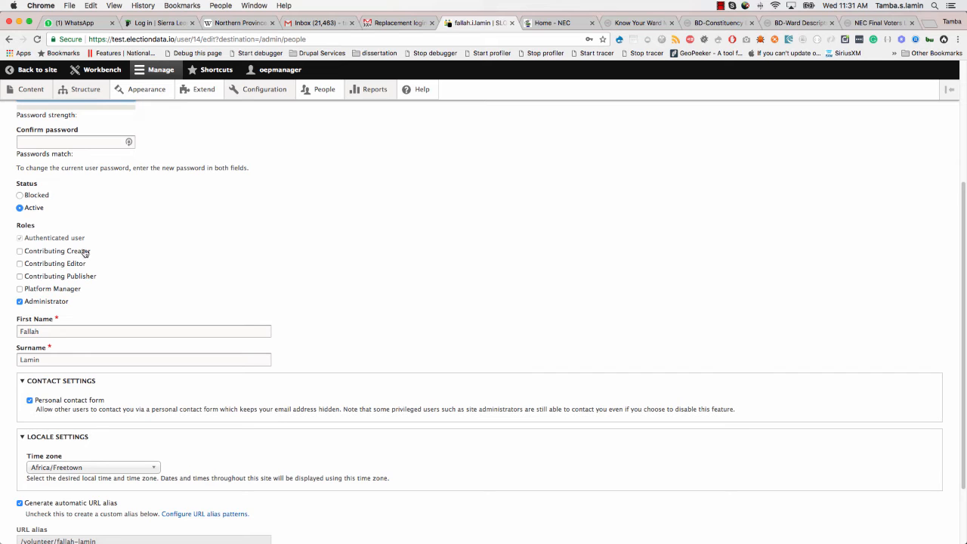
scroll(76, 318, "up", 5)
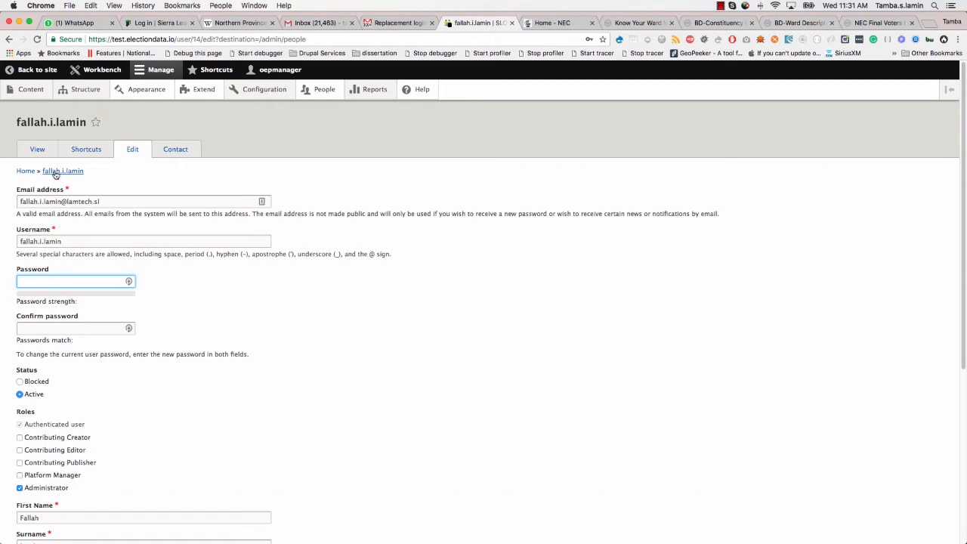
left_click(332, 92)
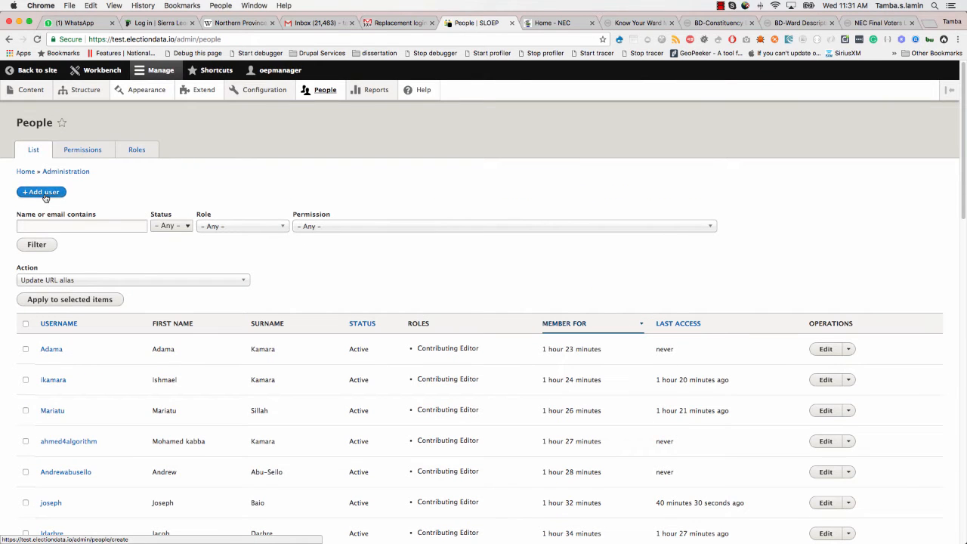
left_click(44, 194)
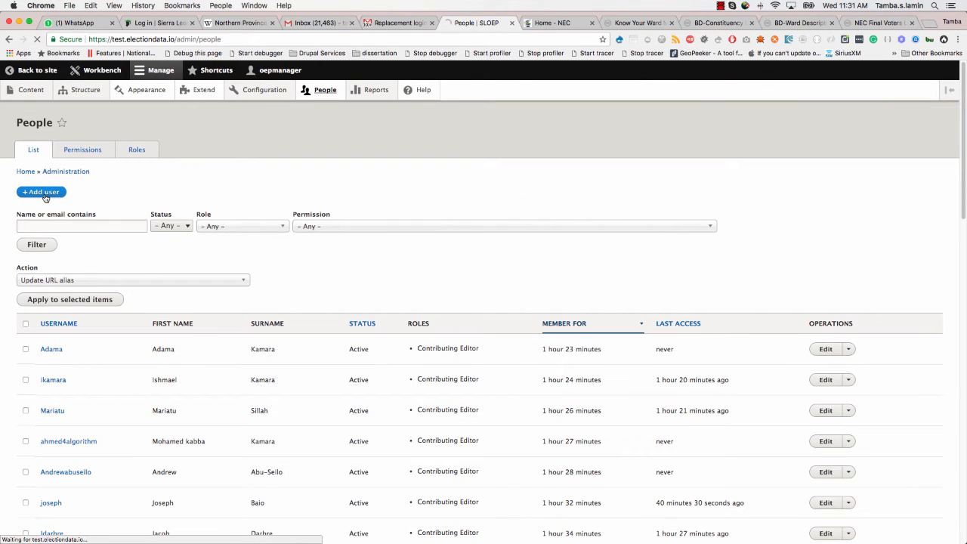
- Enter the new user's email, username demouser1, and a password with its confirmation
left_click(62, 184)
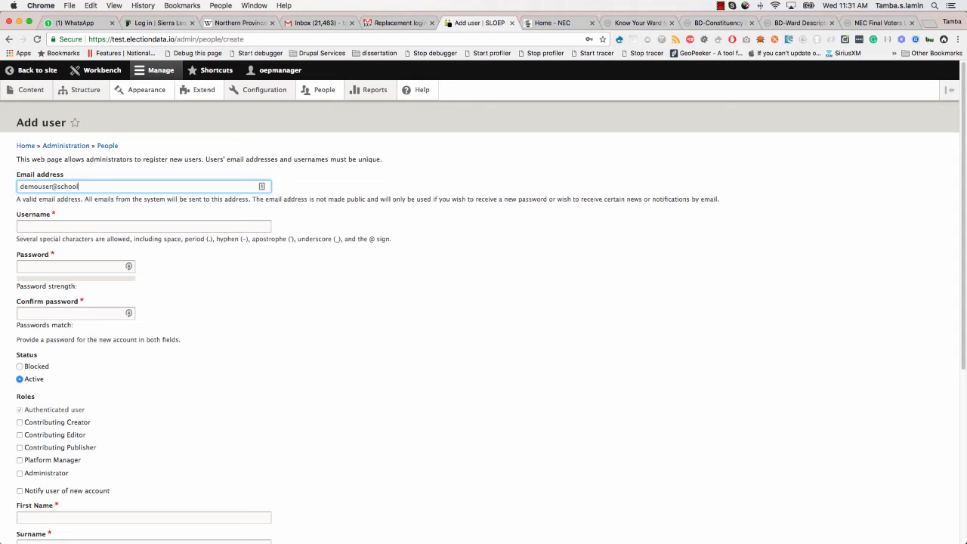
key("Tab")
type("de")
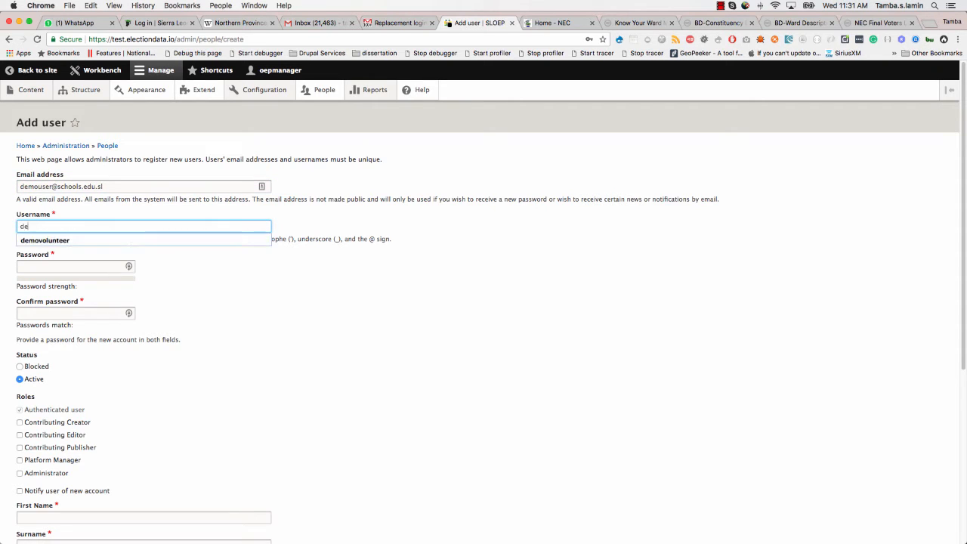
type("mouser")
key("Tab")
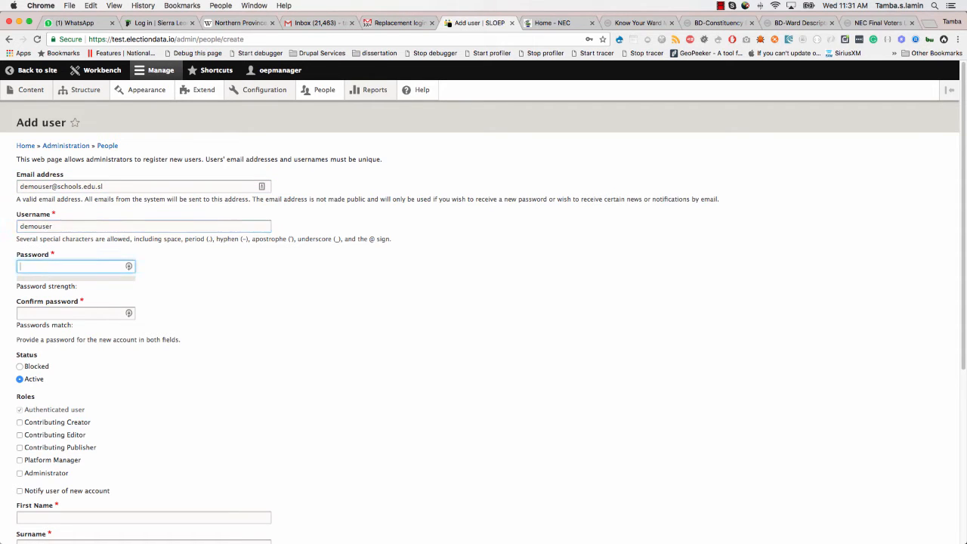
left_click(89, 224)
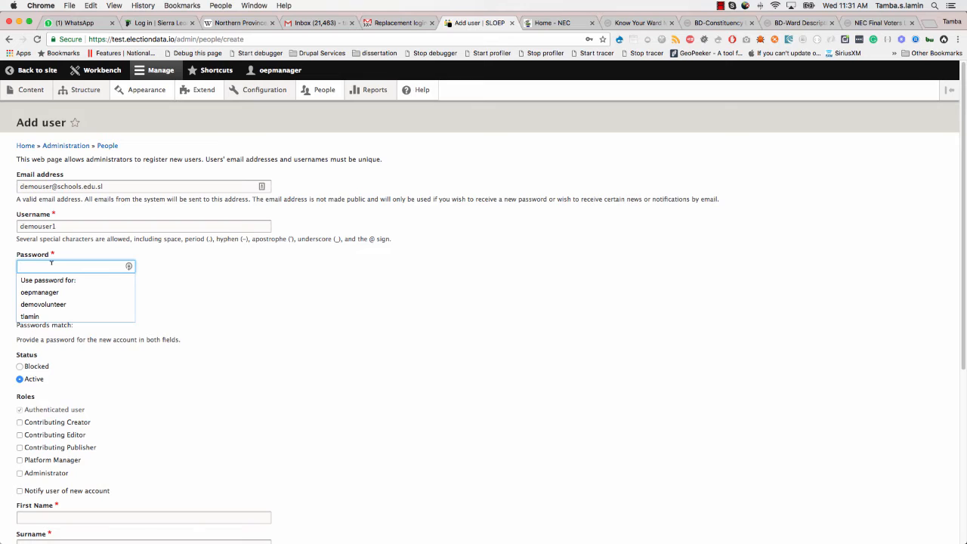
type("Password!")
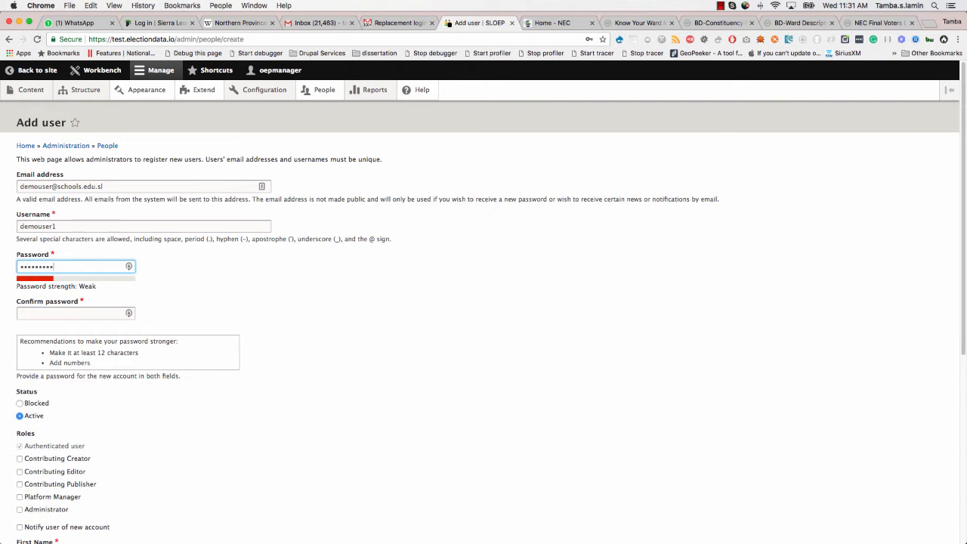
type("12")
key("Tab")
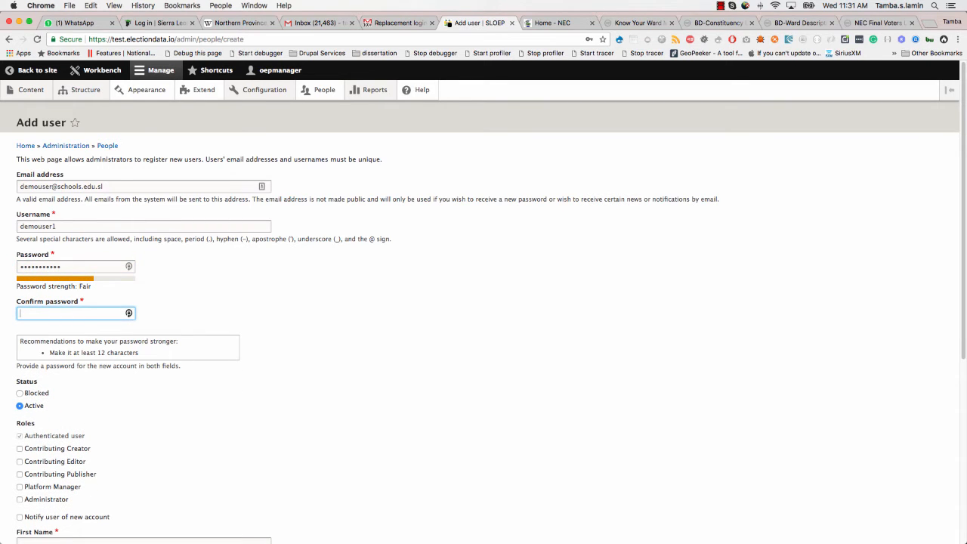
type("Passw")
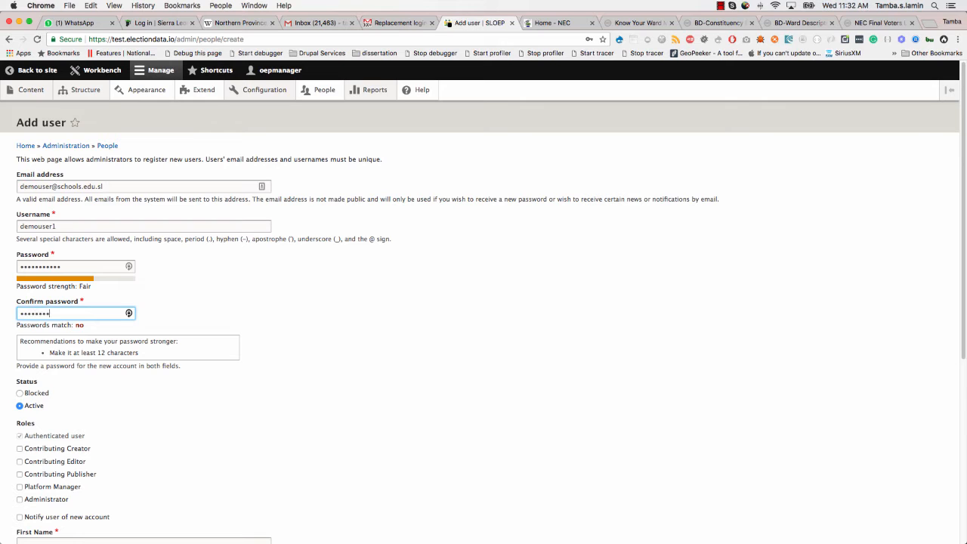
type("12")
- Assign the Contributing Editor role, enable new-account notification, and fill in first name and surname
scroll(130, 463, "down", 3)
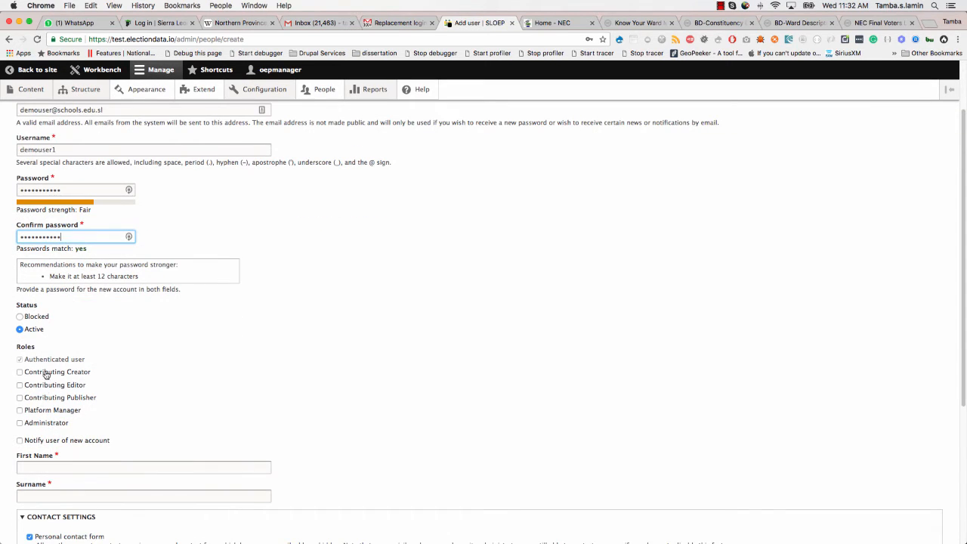
left_click(47, 388)
scroll(54, 455, "down", 2)
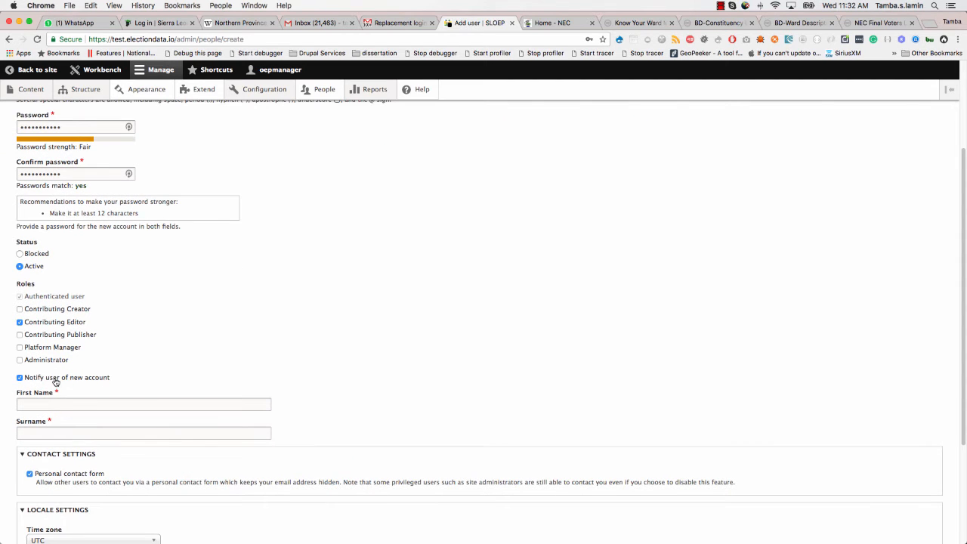
scroll(61, 418, "down", 2)
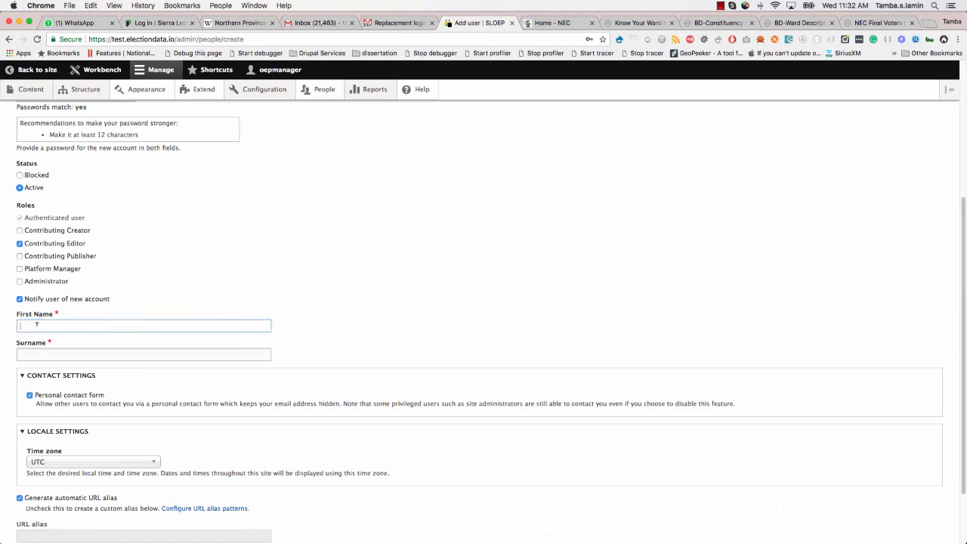
type("Ta")
key("BackSpace")
key("BackSpace")
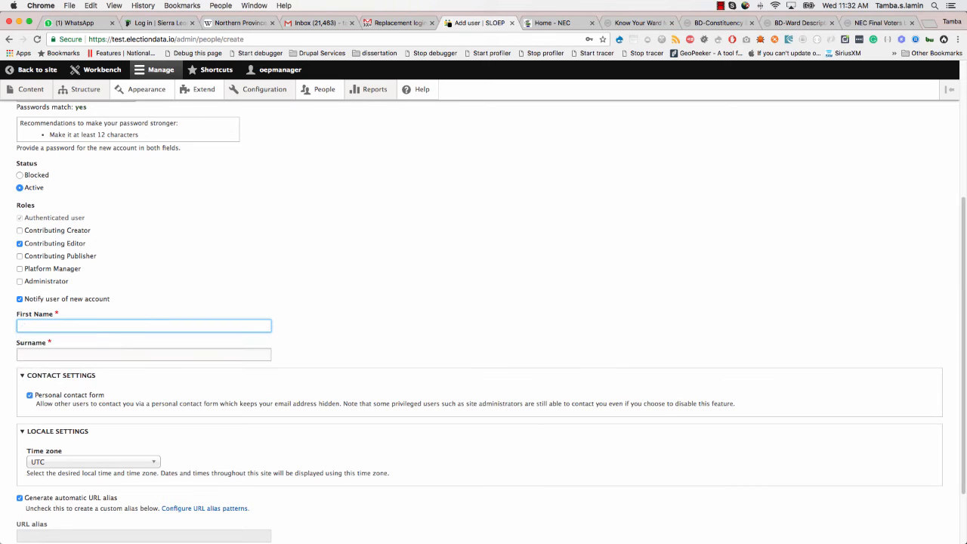
type("Demo Tamba")
key("Tab")
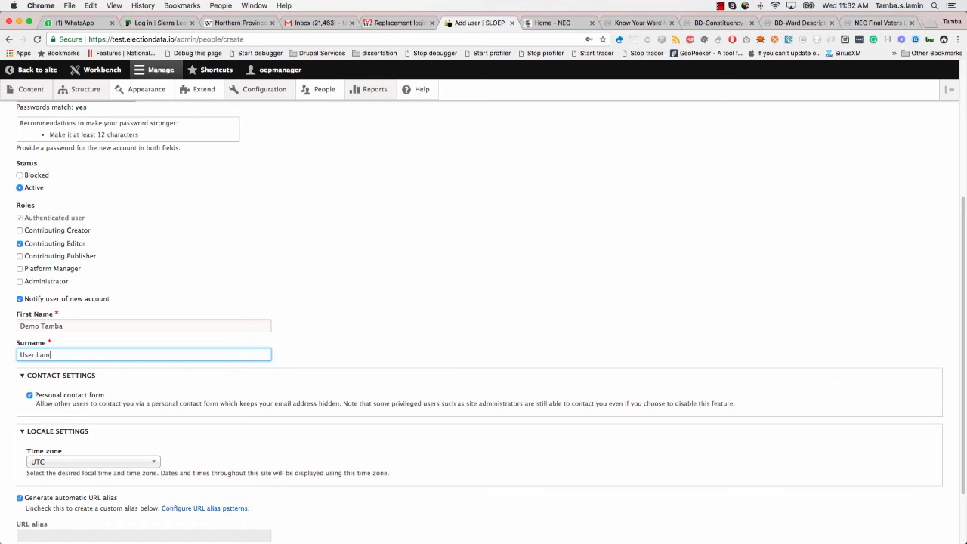
scroll(84, 388, "down", 3)
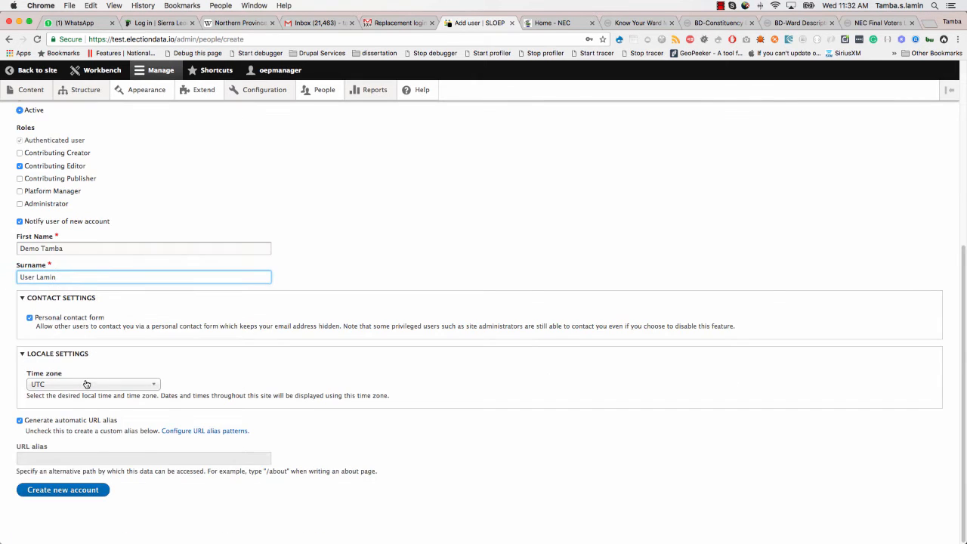
- Create the demouser1 account so the welcome email goes out to the new user
left_click(70, 490)
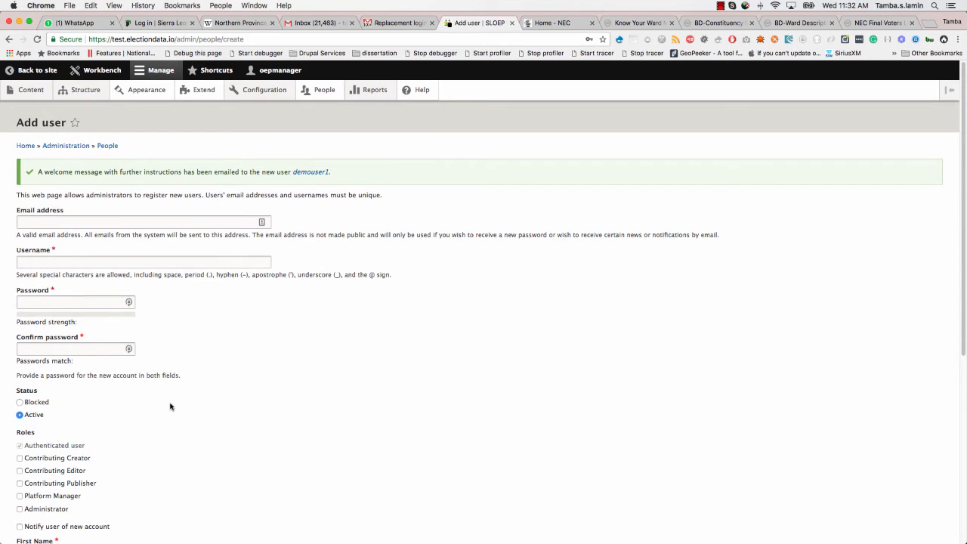
scroll(187, 434, "down", 5)
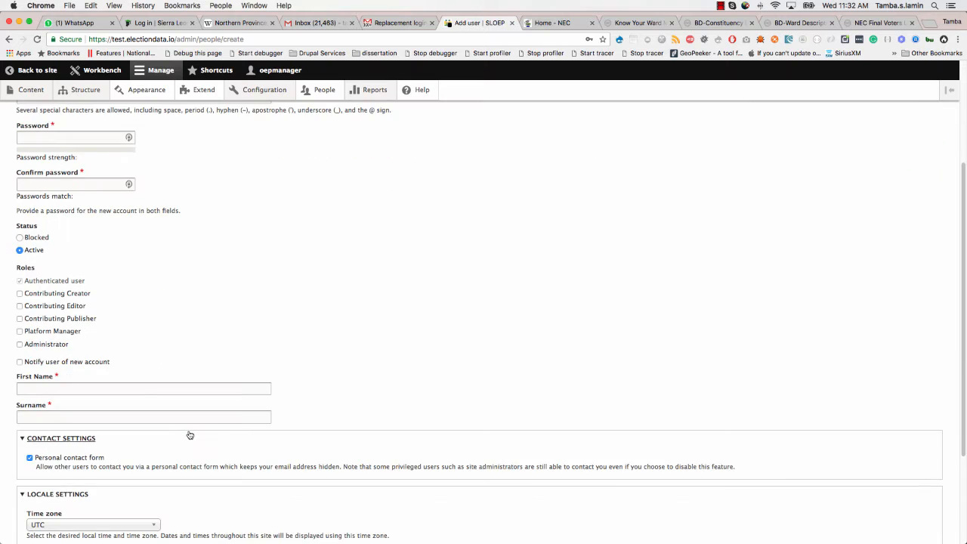
scroll(189, 434, "up", 5)
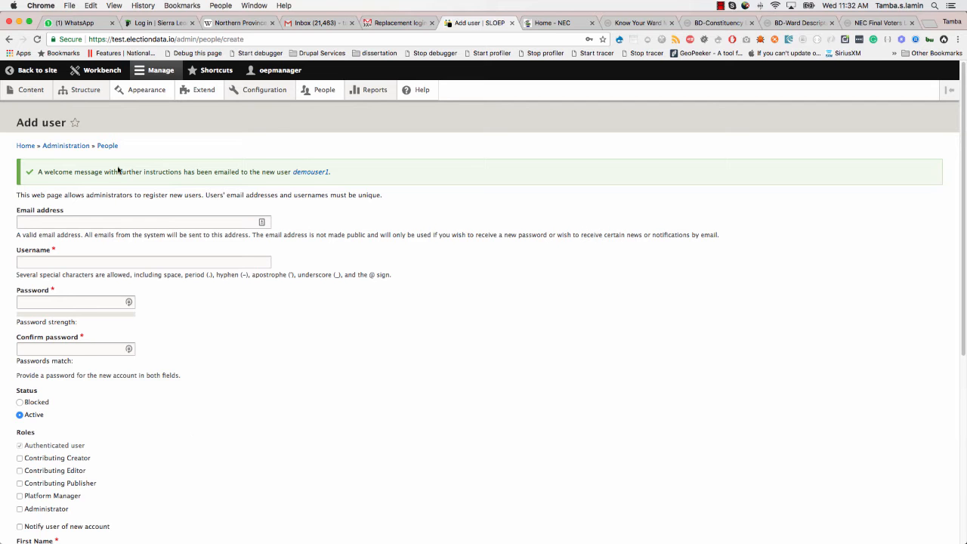
- Export the People list as CSV and open oedp-user-data-export (1) in Excel
left_click(322, 98)
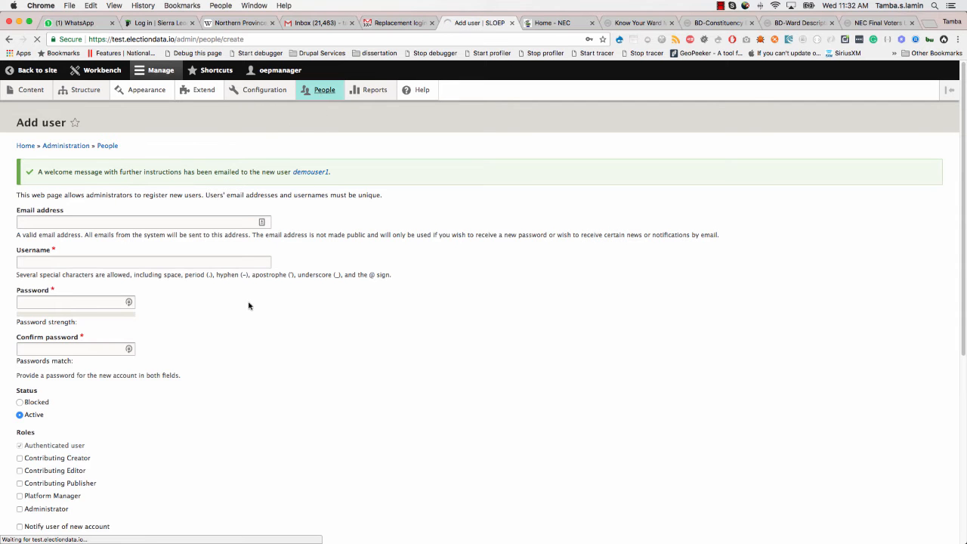
scroll(172, 372, "down", 1)
scroll(172, 372, "down", 15)
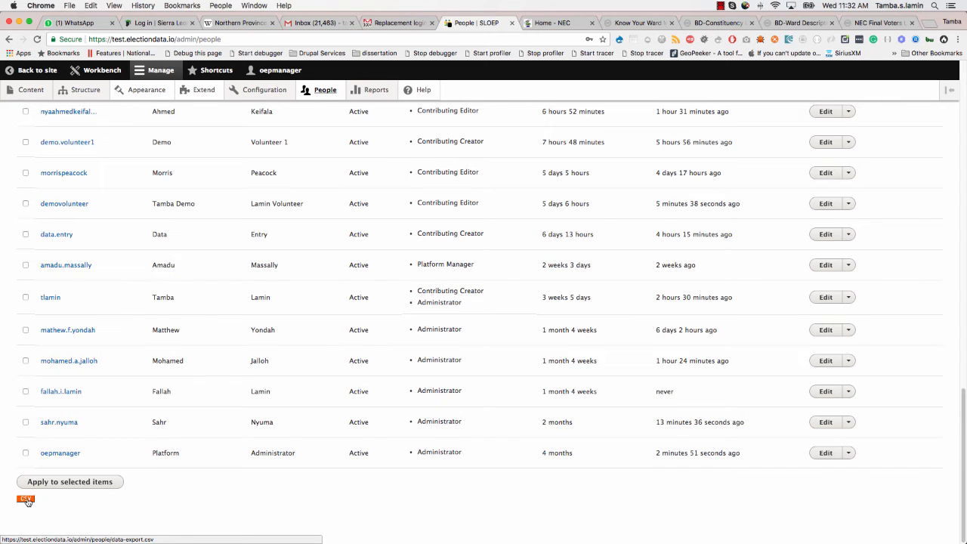
left_click(26, 500)
left_click(48, 532)
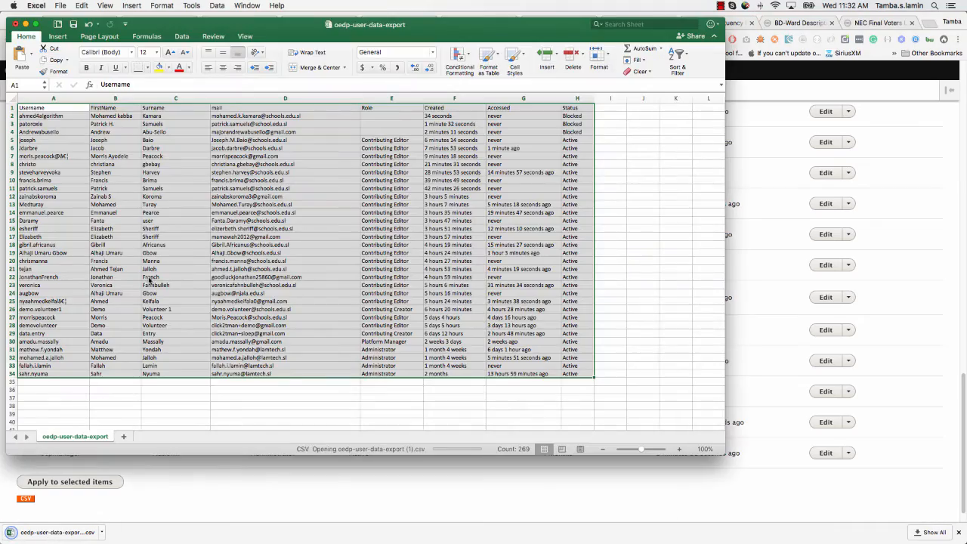
scroll(144, 292, "down", 5)
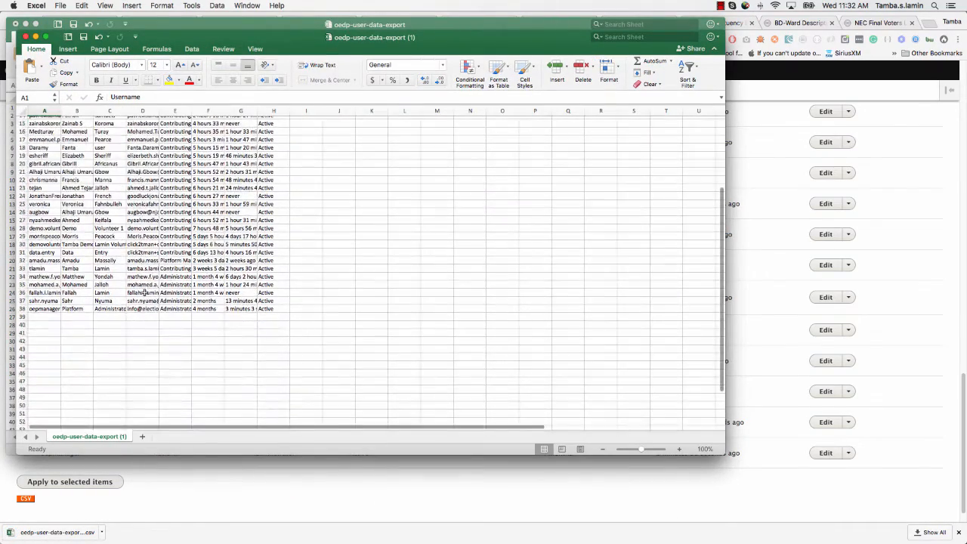
scroll(145, 292, "up", 5)
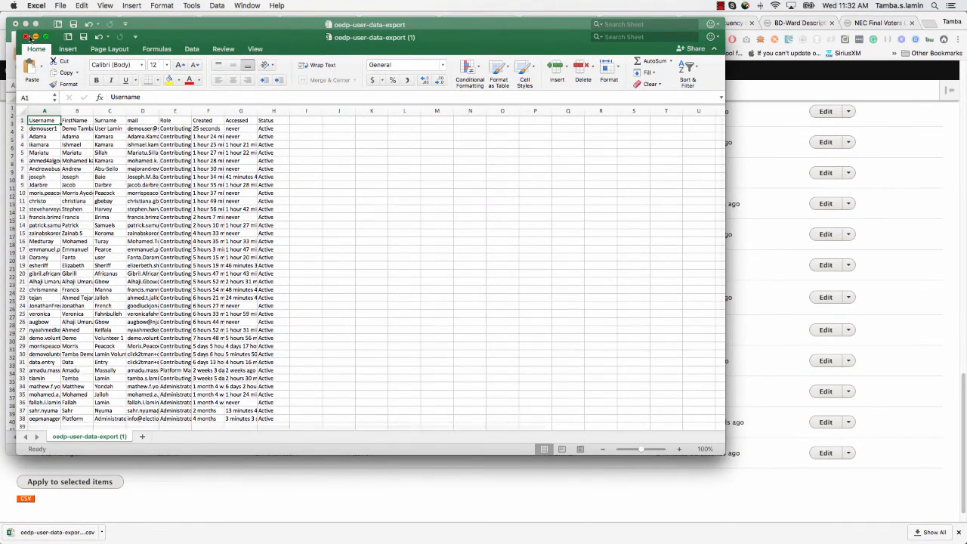
- Close the spreadsheet and block demouser1 with the People list's bulk action
left_click(27, 38)
left_click(6, 140)
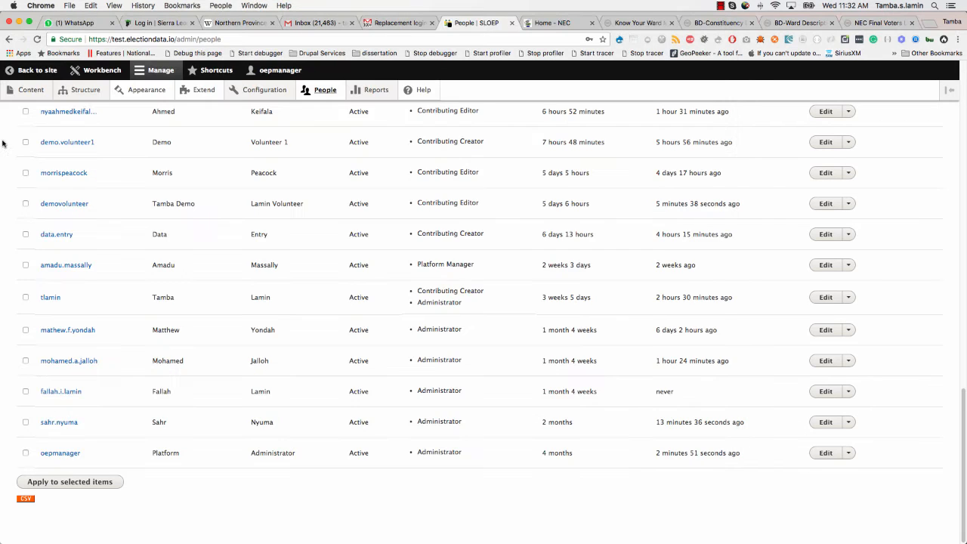
scroll(27, 193, "up", 10)
scroll(27, 193, "up", 4)
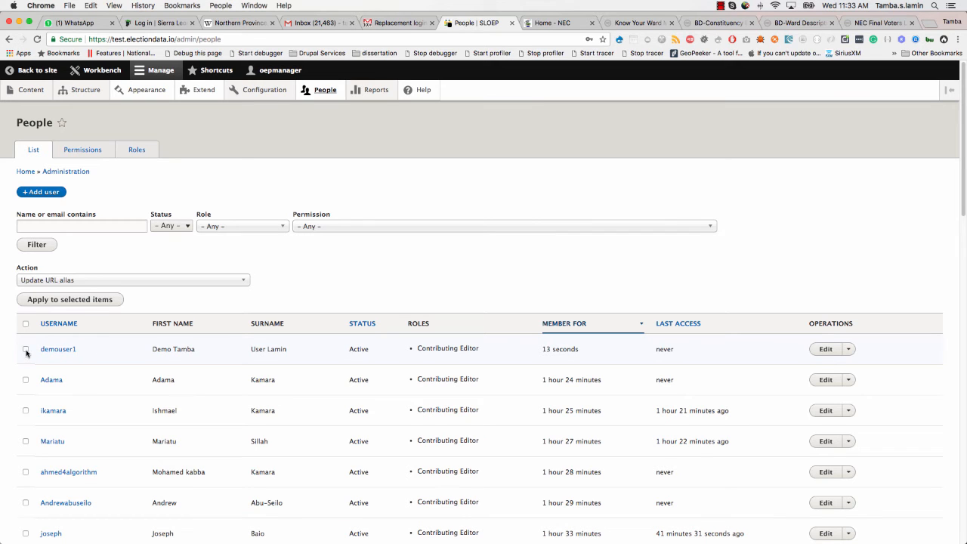
left_click(64, 281)
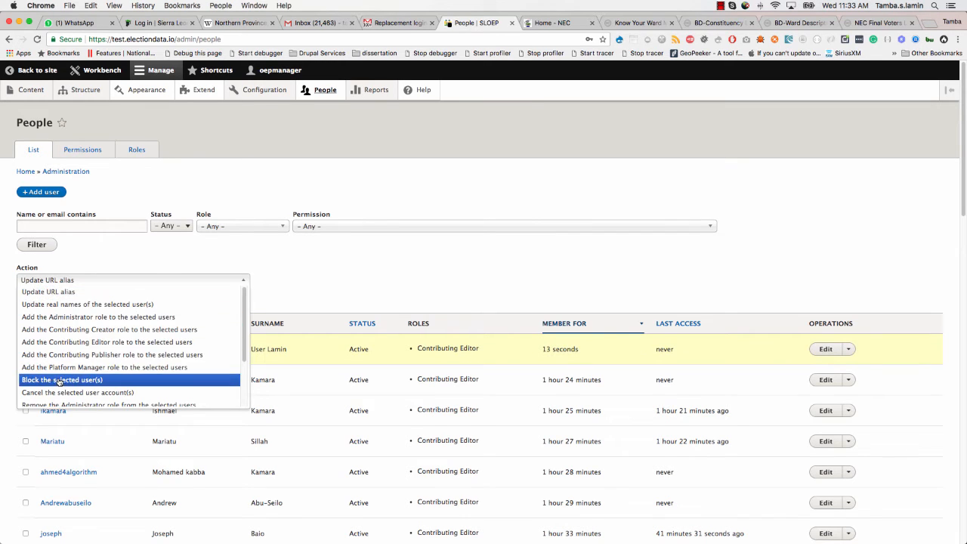
left_click(60, 381)
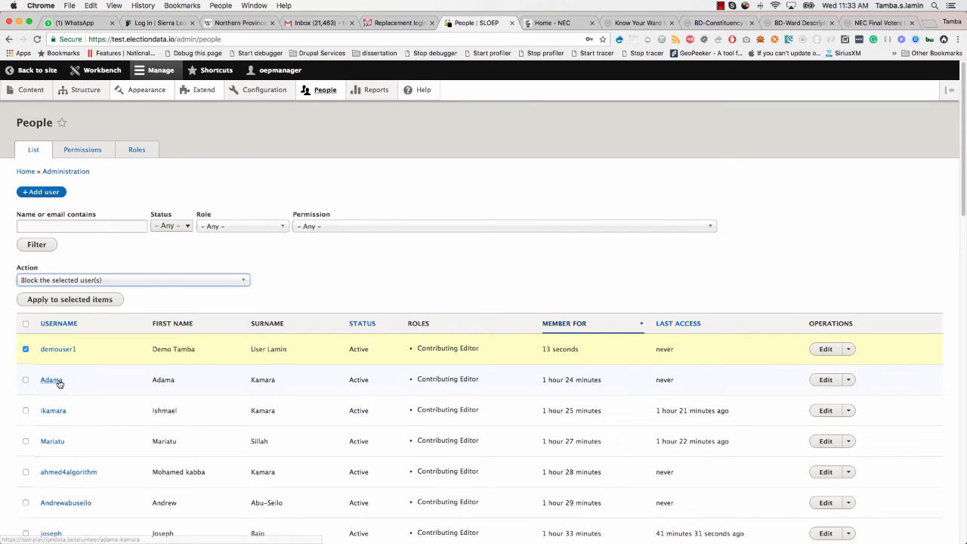
left_click(71, 303)
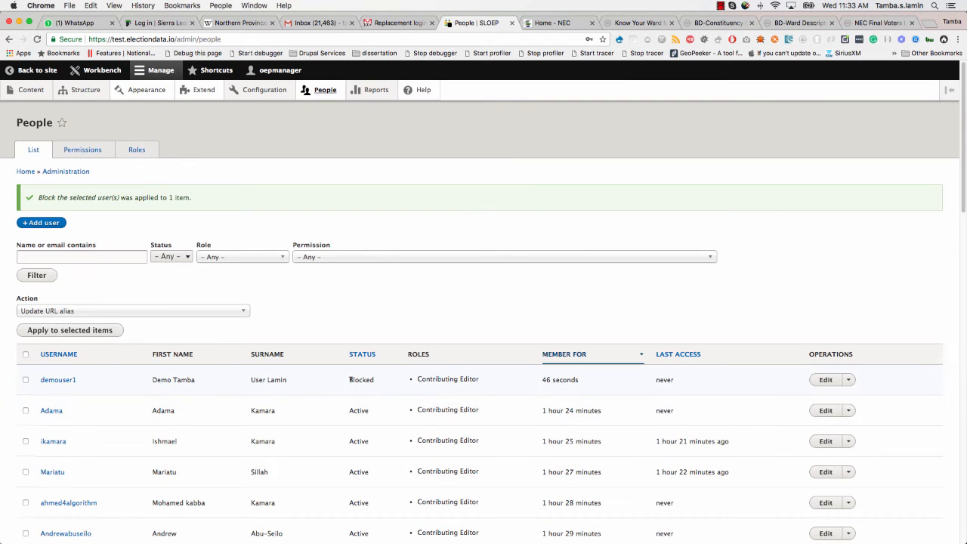
- Apply 'Unblock the selected user(s)' to demouser1 so it shows Active again
left_click_drag(350, 380, 378, 381)
scroll(333, 406, "down", 2)
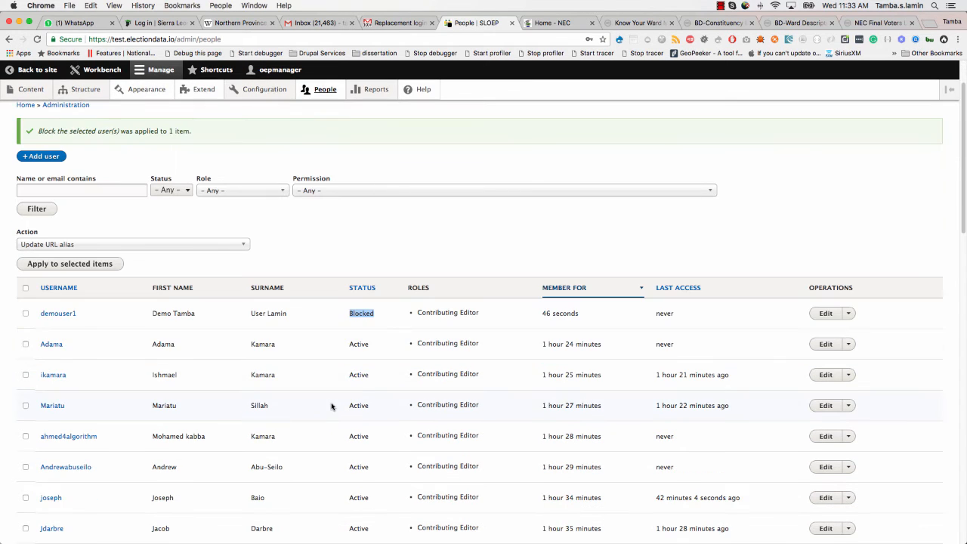
left_click(26, 313)
left_click(78, 245)
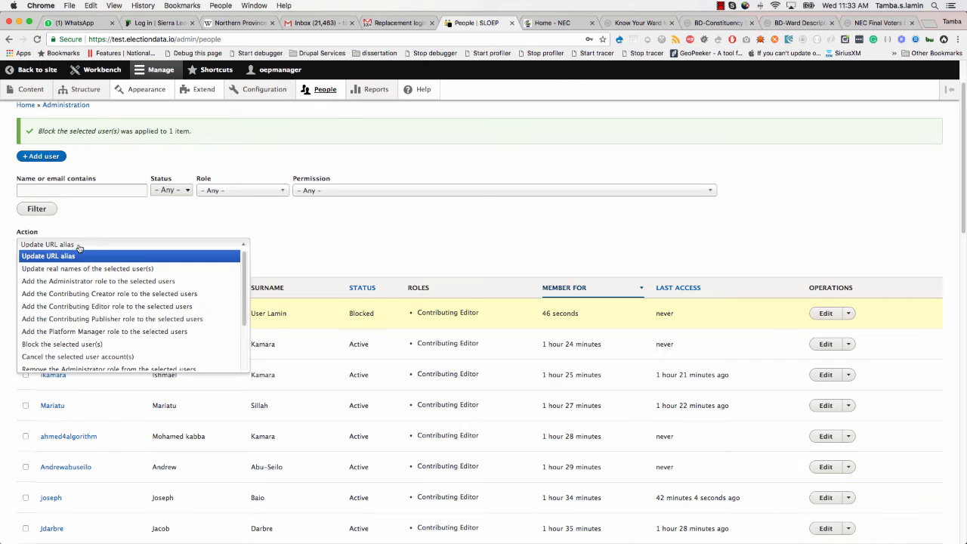
scroll(61, 348, "down", 3)
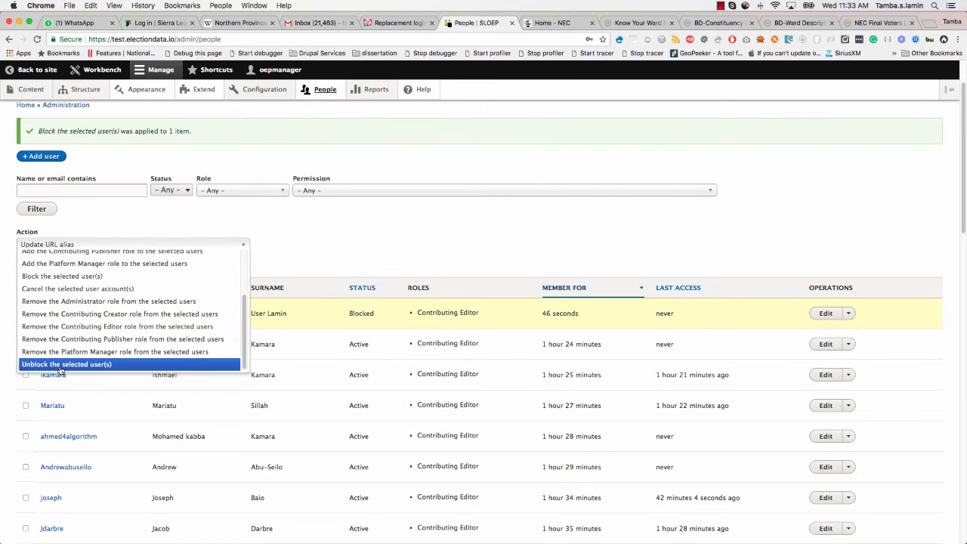
left_click(60, 364)
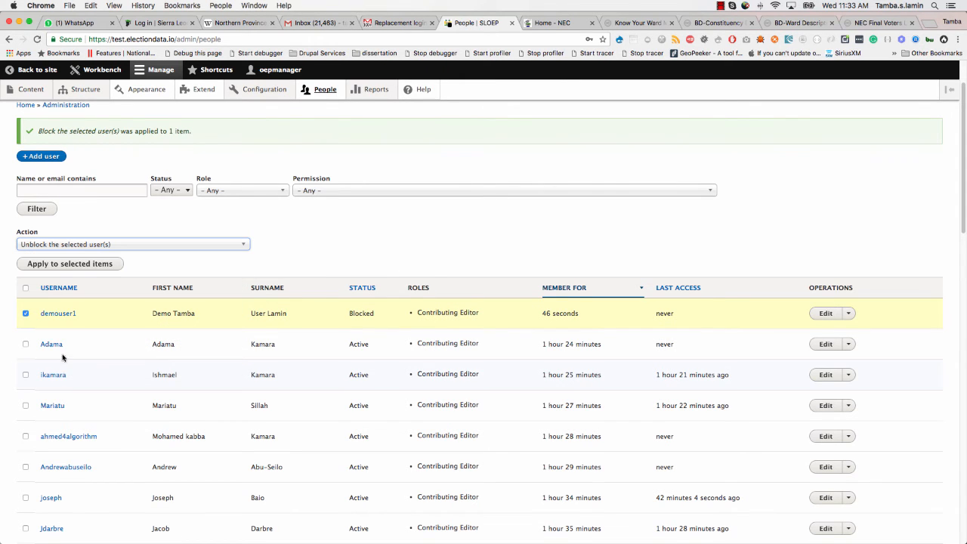
left_click(78, 268)
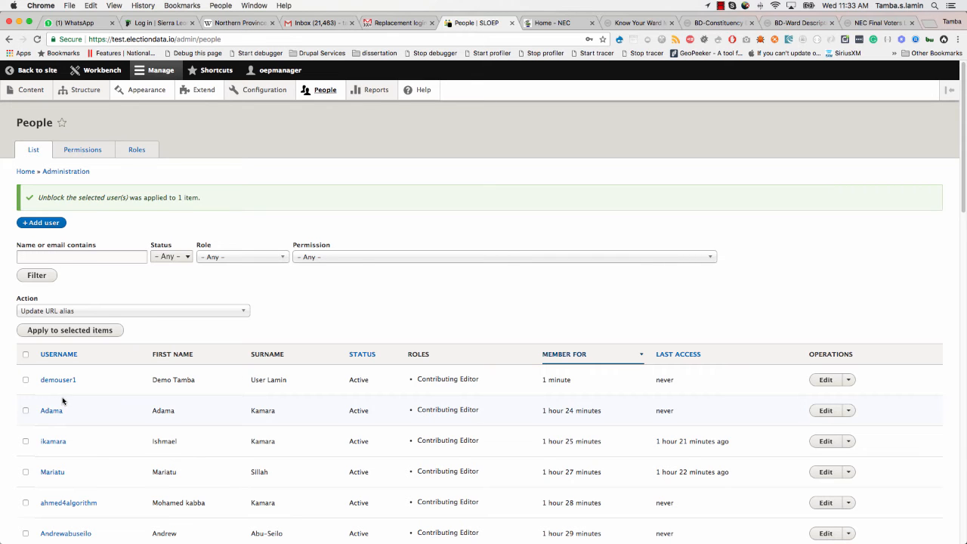
- Cancel demouser1's account with 'Delete the account and make its content belong to Anonymous'
scroll(60, 400, "down", 2)
left_click(26, 338)
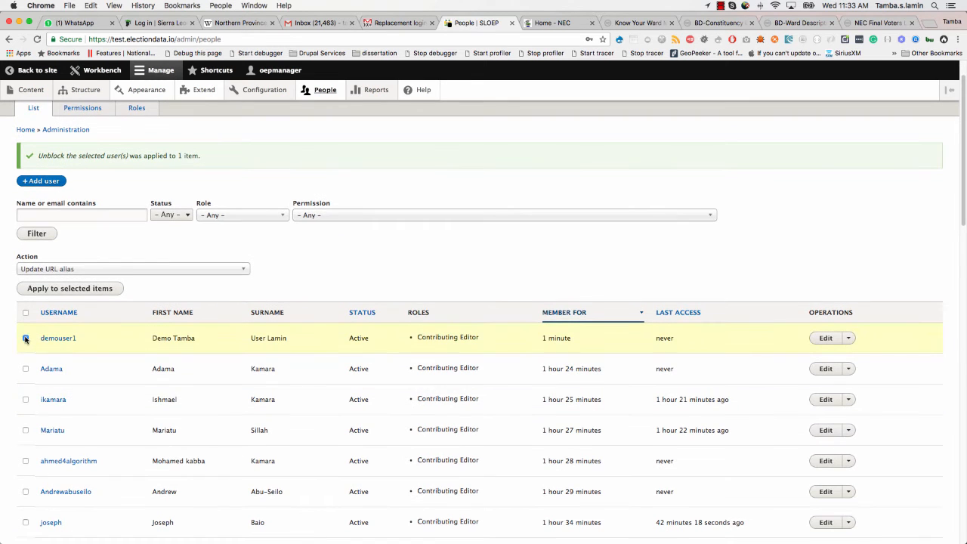
left_click(62, 270)
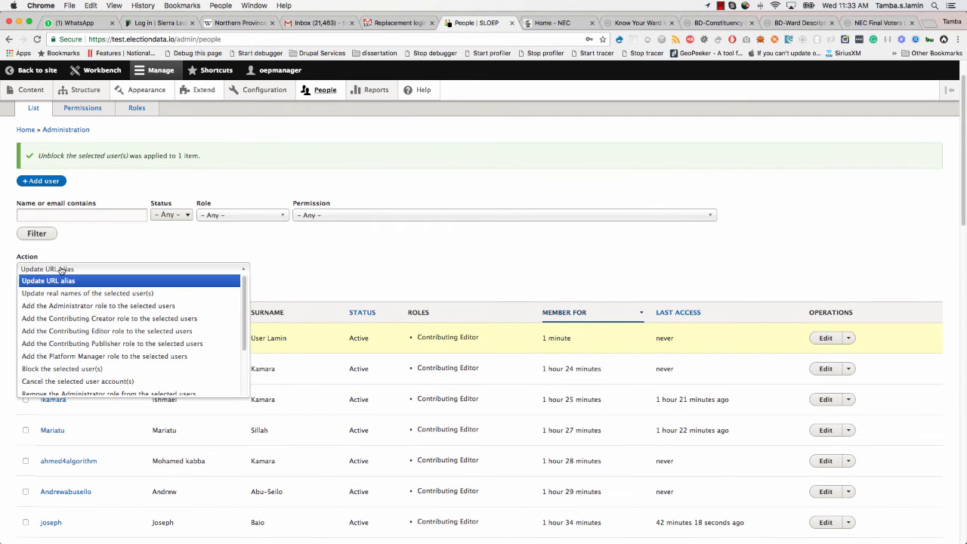
left_click(73, 381)
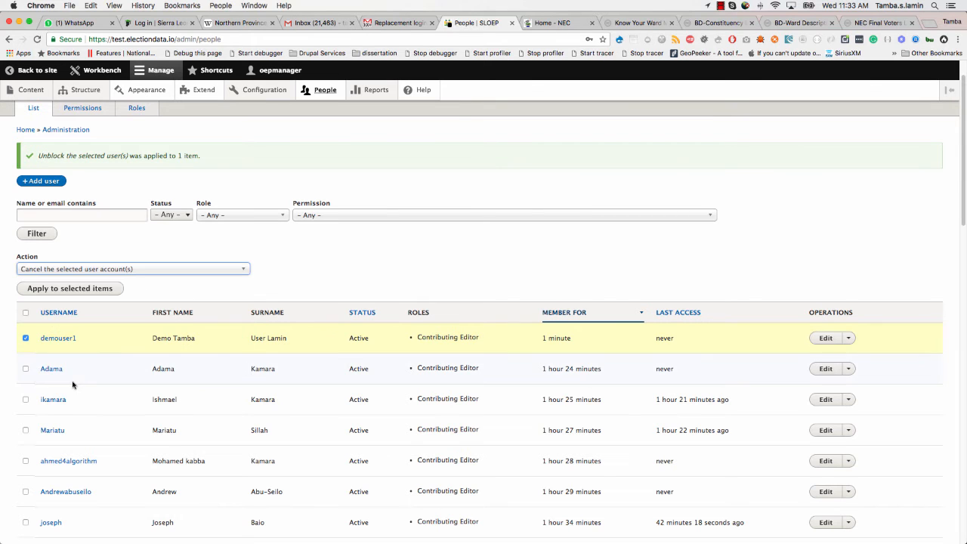
left_click(79, 292)
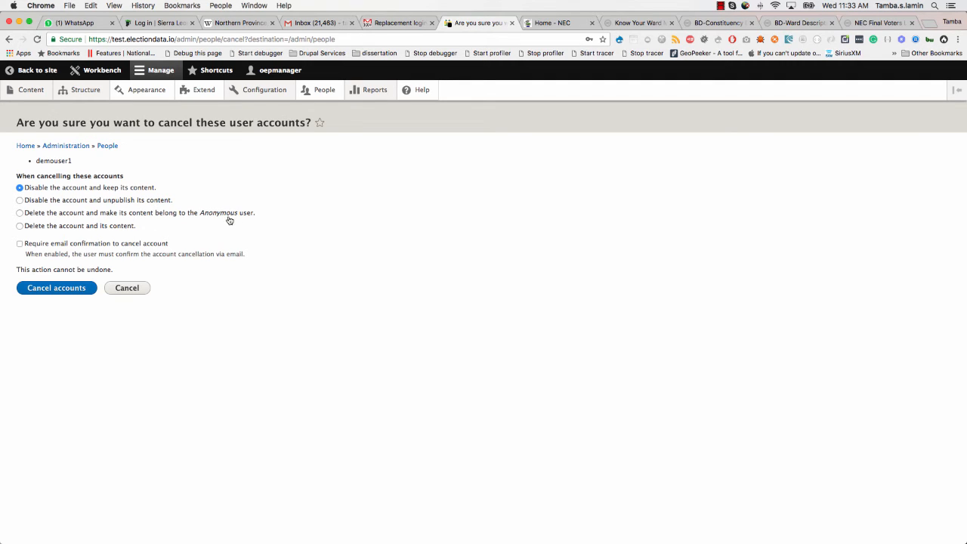
left_click(80, 216)
left_click(63, 285)
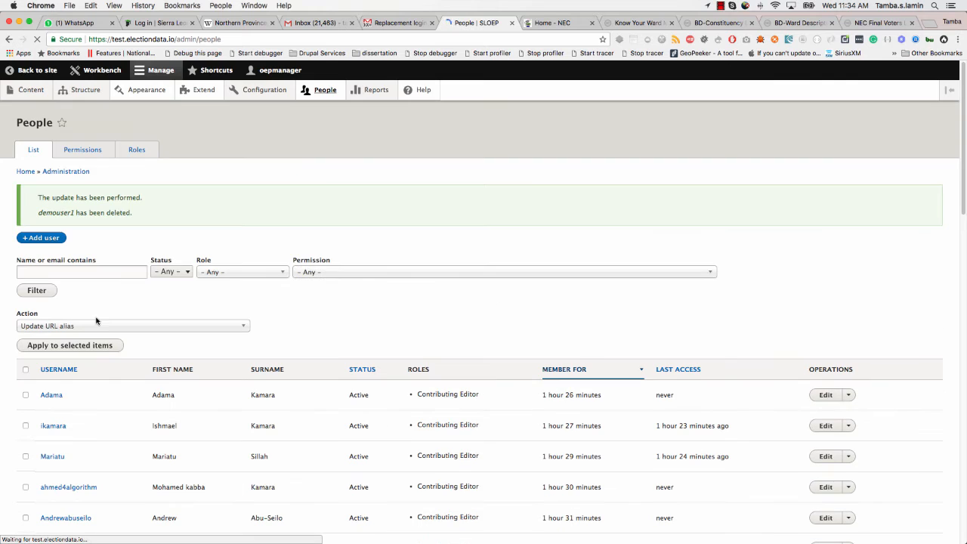
scroll(91, 319, "down", 5)
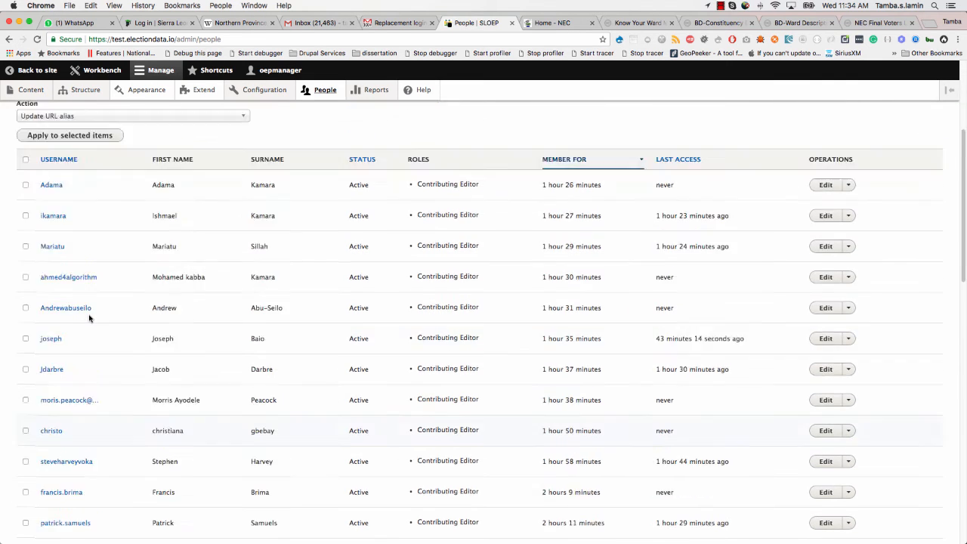
scroll(88, 318, "up", 5)
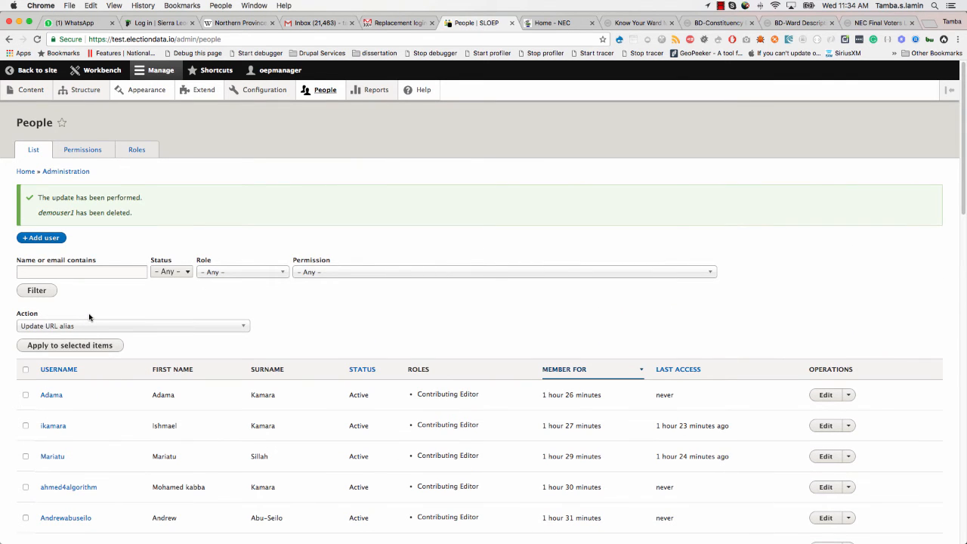
- Open the Roles page and highlight role names from Administrator up to Authenticated user
left_click(137, 150)
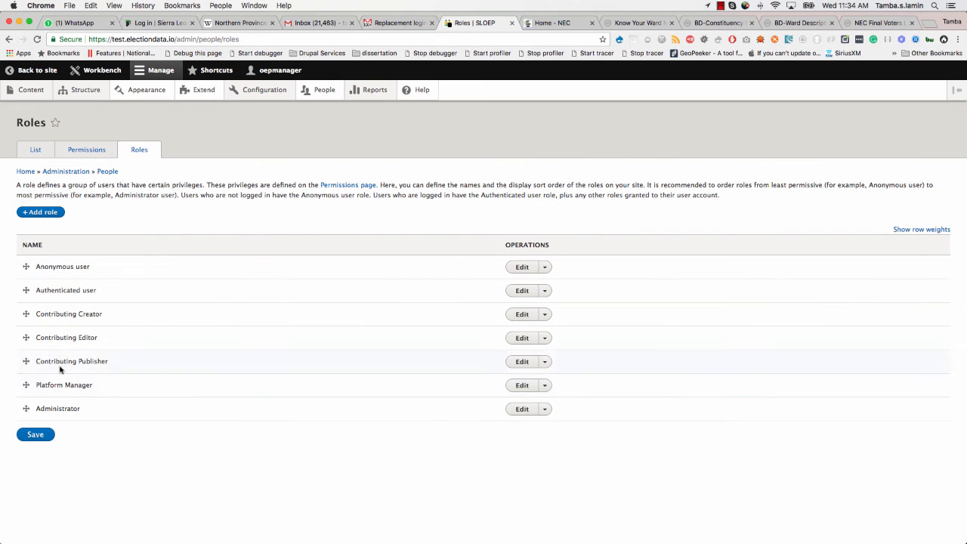
double_click(59, 408)
double_click(55, 383)
double_click(55, 362)
double_click(56, 339)
double_click(60, 313)
double_click(57, 290)
left_click(57, 266)
- Go over each role name again, from Administrator down to Anonymous user
double_click(59, 408)
left_click_drag(37, 385, 38, 266)
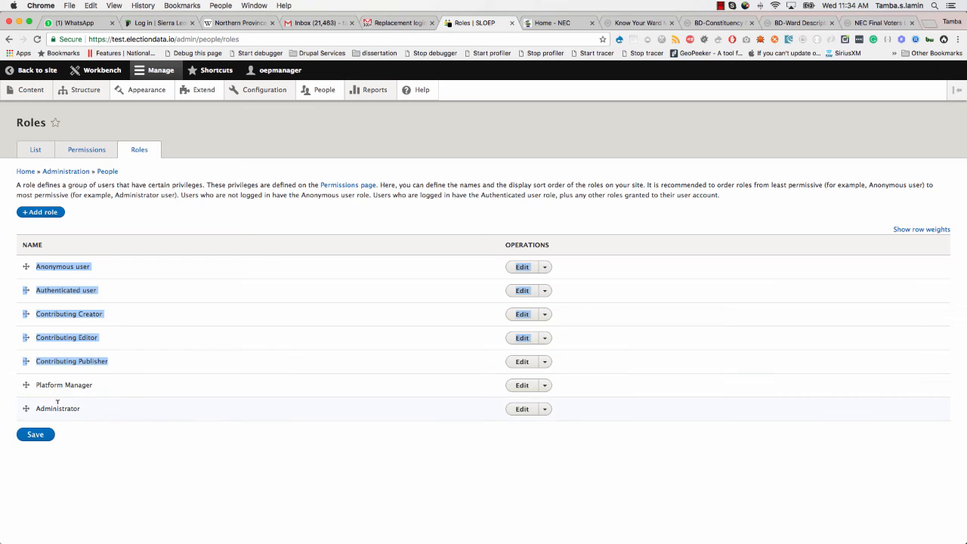
left_click_drag(59, 362, 100, 362)
left_click(89, 361)
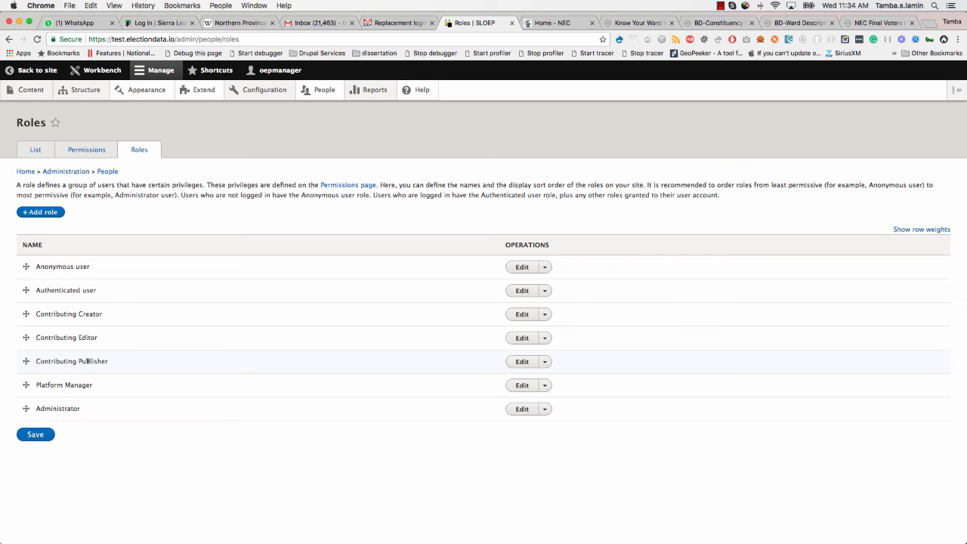
double_click(88, 338)
double_click(86, 313)
left_click(92, 314)
double_click(91, 314)
double_click(62, 290)
left_click(96, 293)
left_click_drag(99, 289, 29, 290)
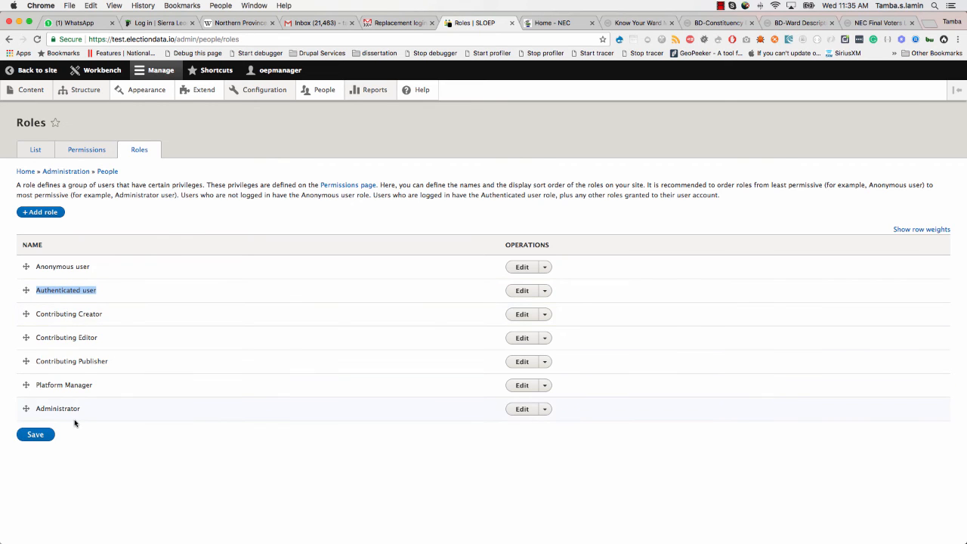
double_click(68, 266)
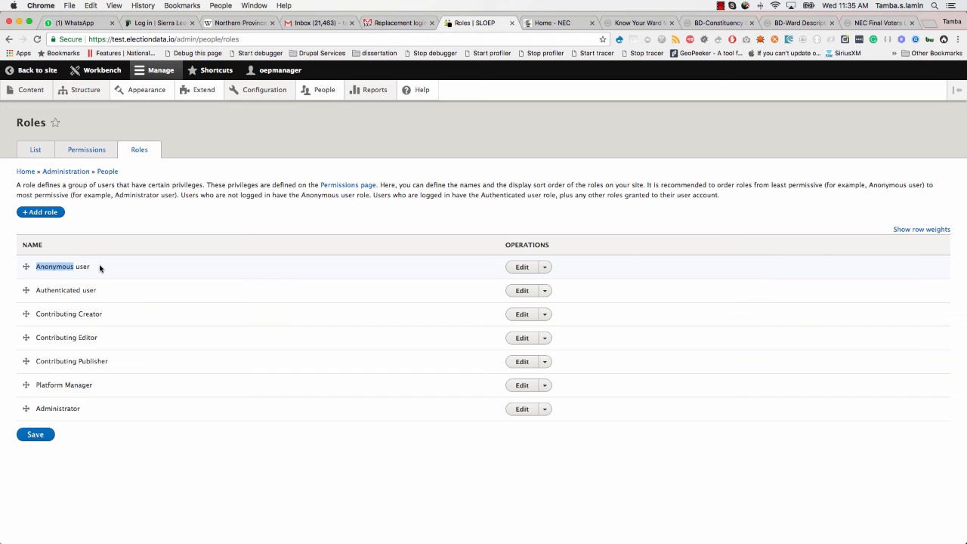
left_click_drag(91, 269, 34, 266)
left_click(93, 269)
left_click(92, 154)
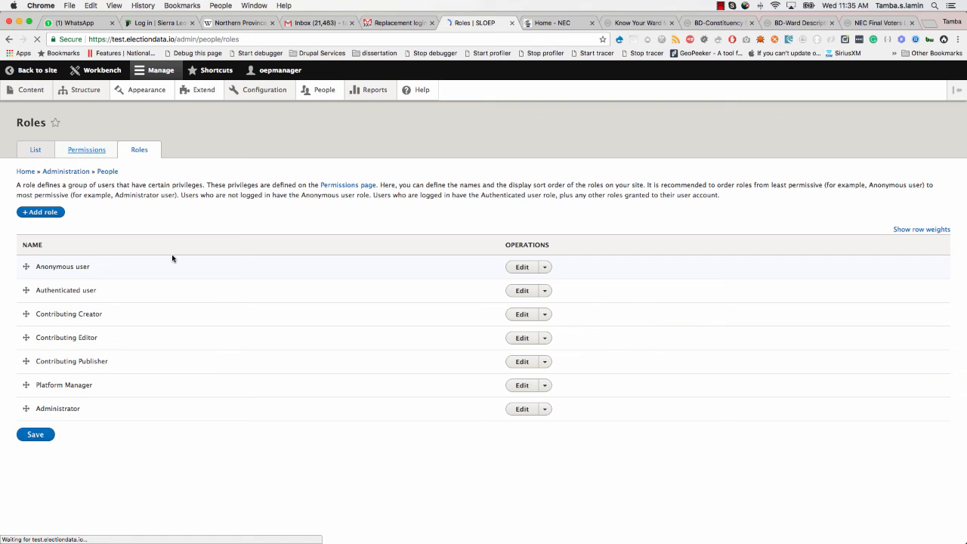
- Scroll through the Permissions grid, highlighting the View published content permission
scroll(181, 308, "down", 1)
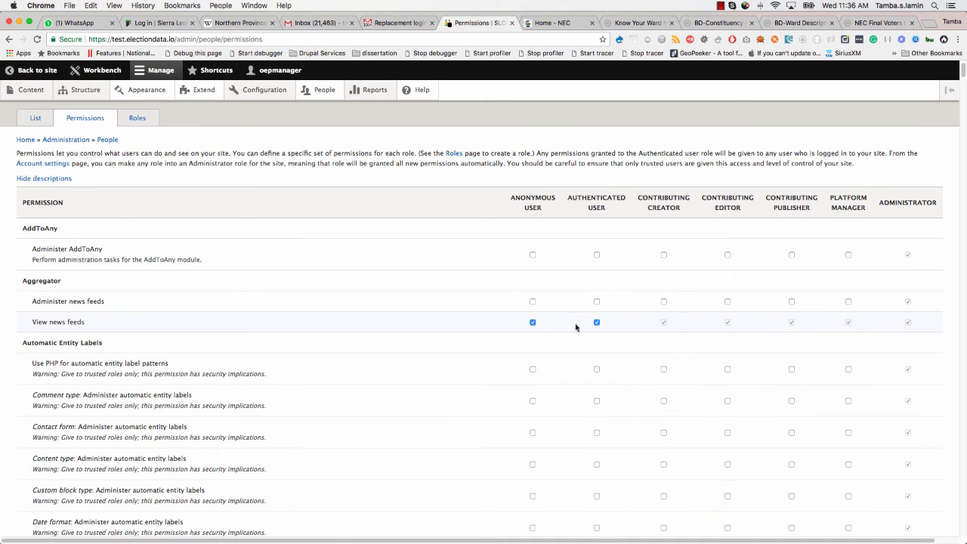
scroll(419, 409, "down", 15)
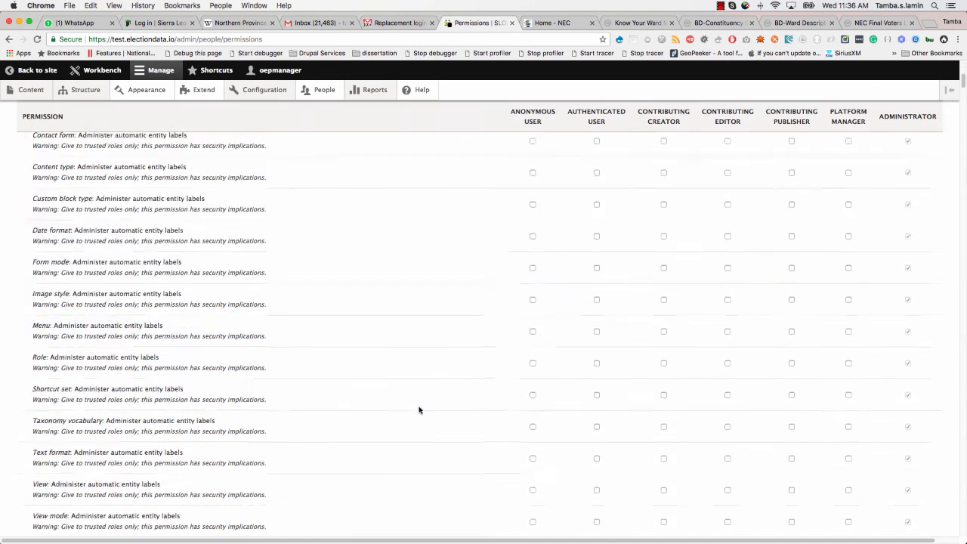
scroll(420, 410, "down", 20)
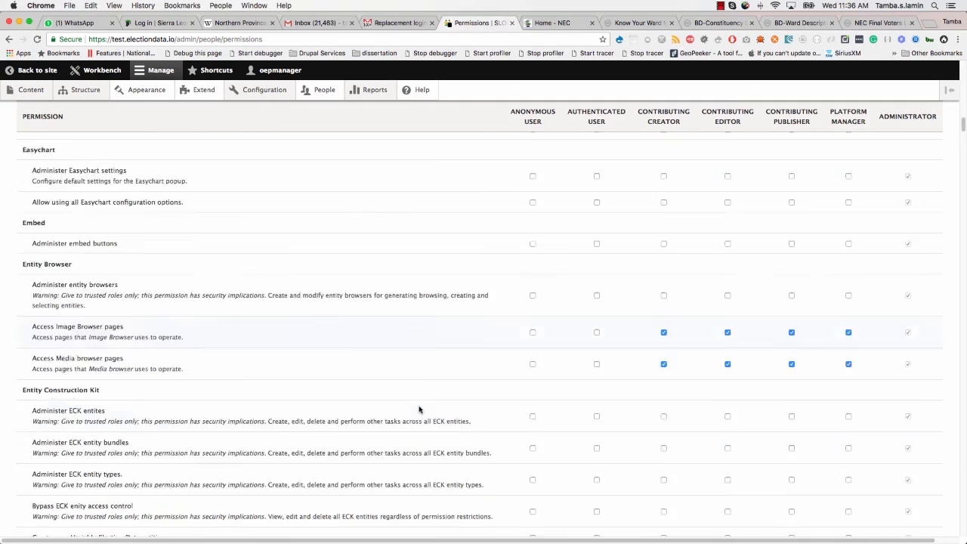
scroll(419, 410, "down", 20)
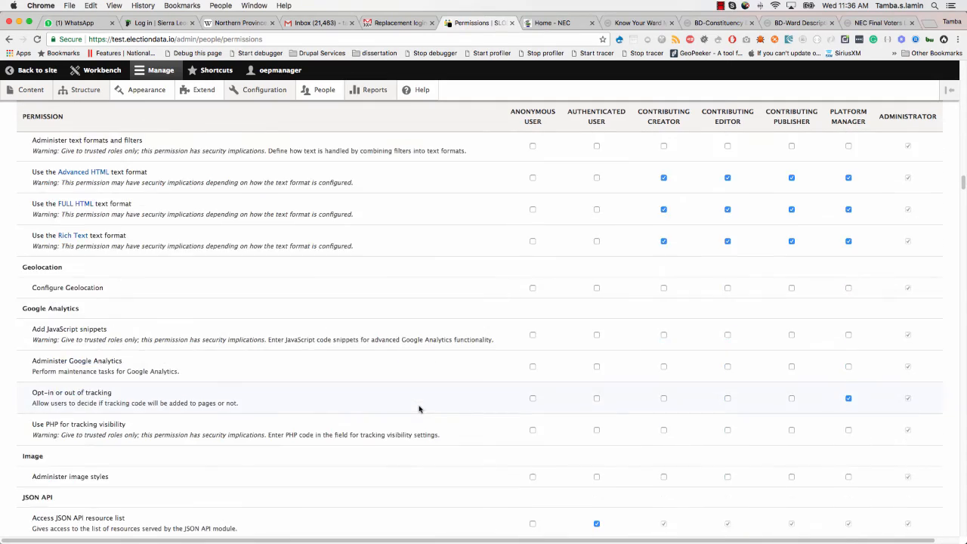
scroll(420, 408, "down", 8)
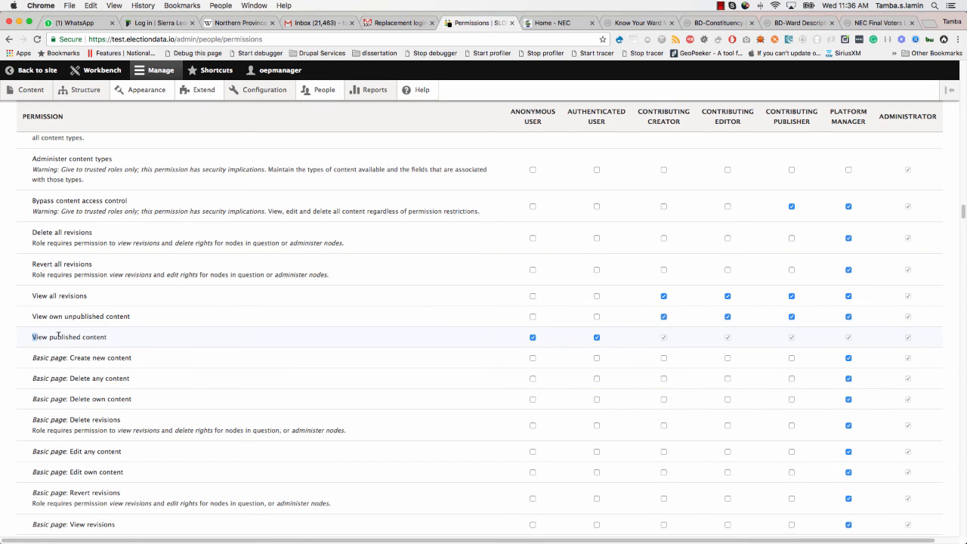
left_click_drag(58, 336, 114, 340)
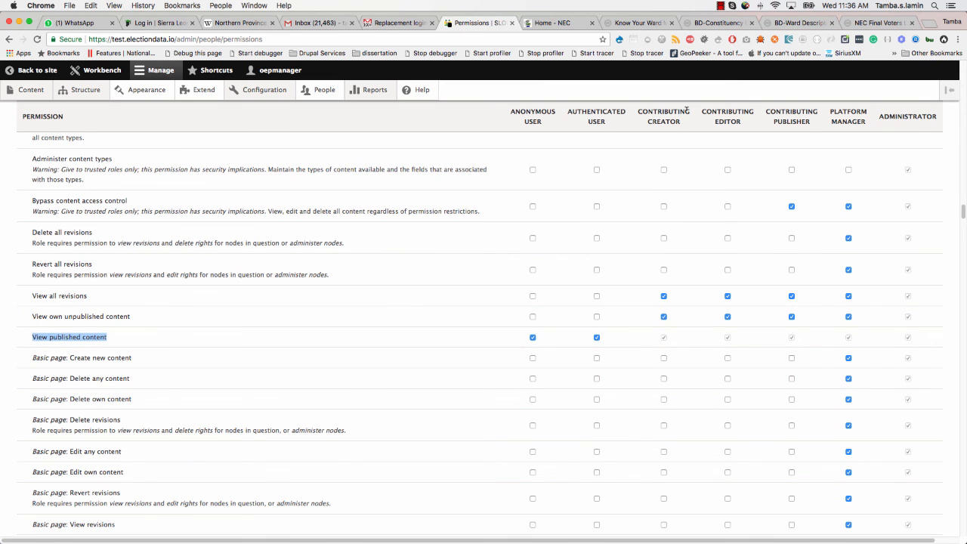
scroll(446, 299, "up", 15)
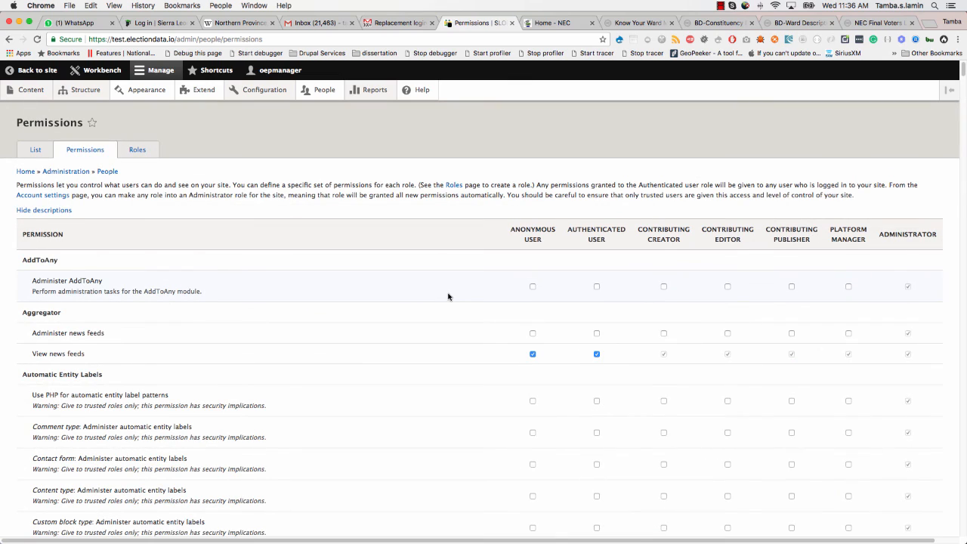
scroll(139, 310, "down", 20)
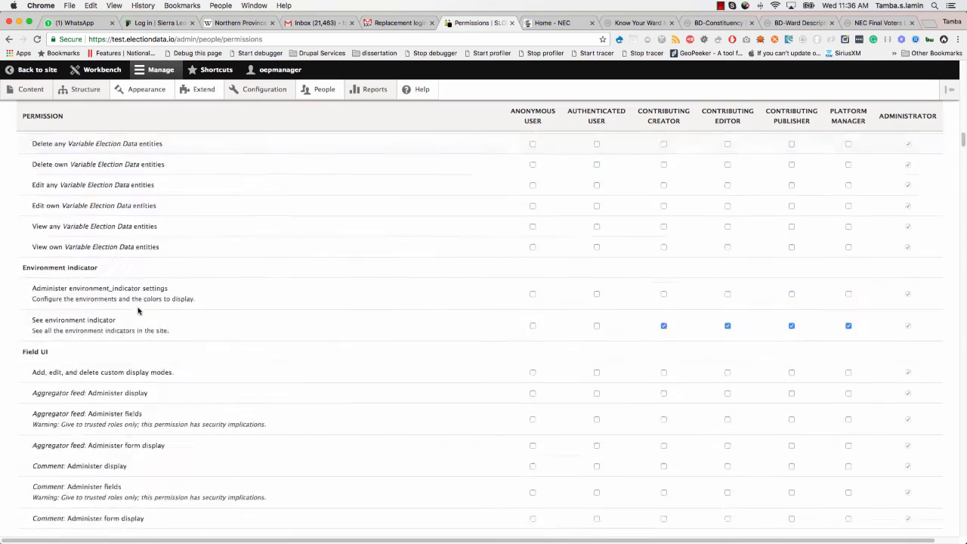
scroll(138, 310, "up", 20)
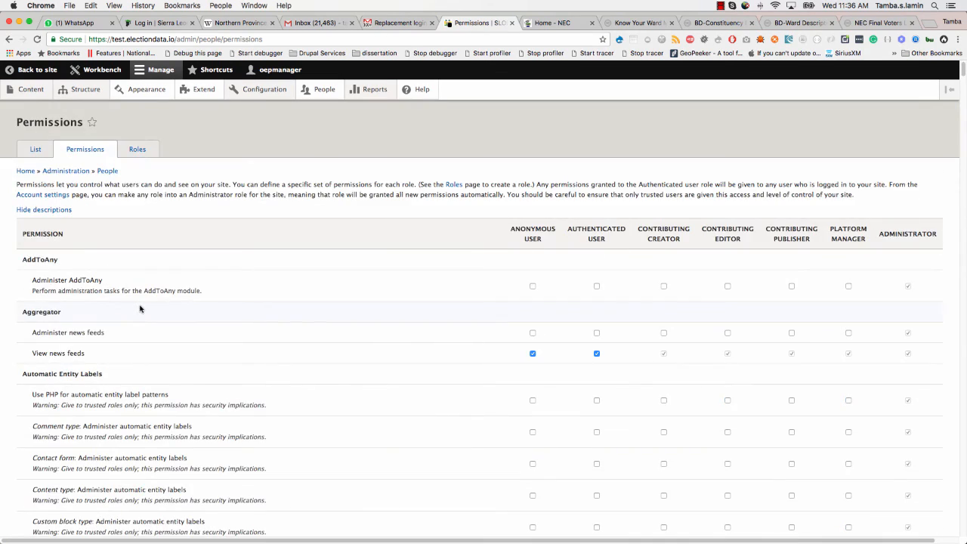
- Return to the People list of user accounts
left_click(321, 89)
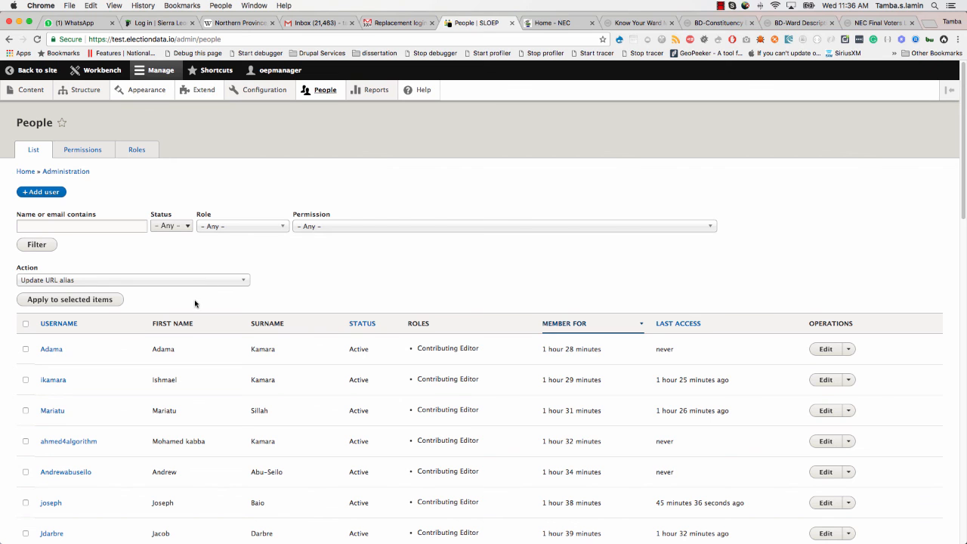
scroll(183, 309, "down", 15)
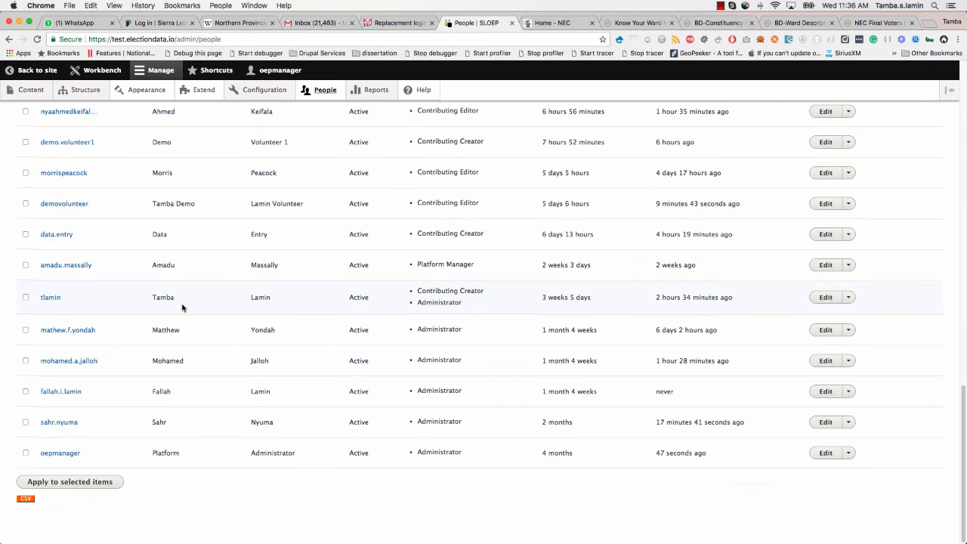
scroll(182, 307, "up", 15)
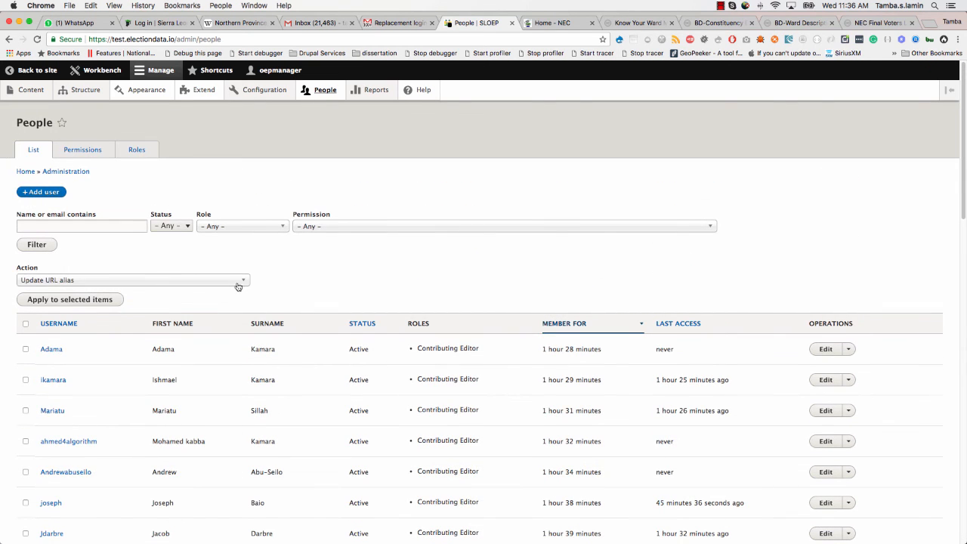